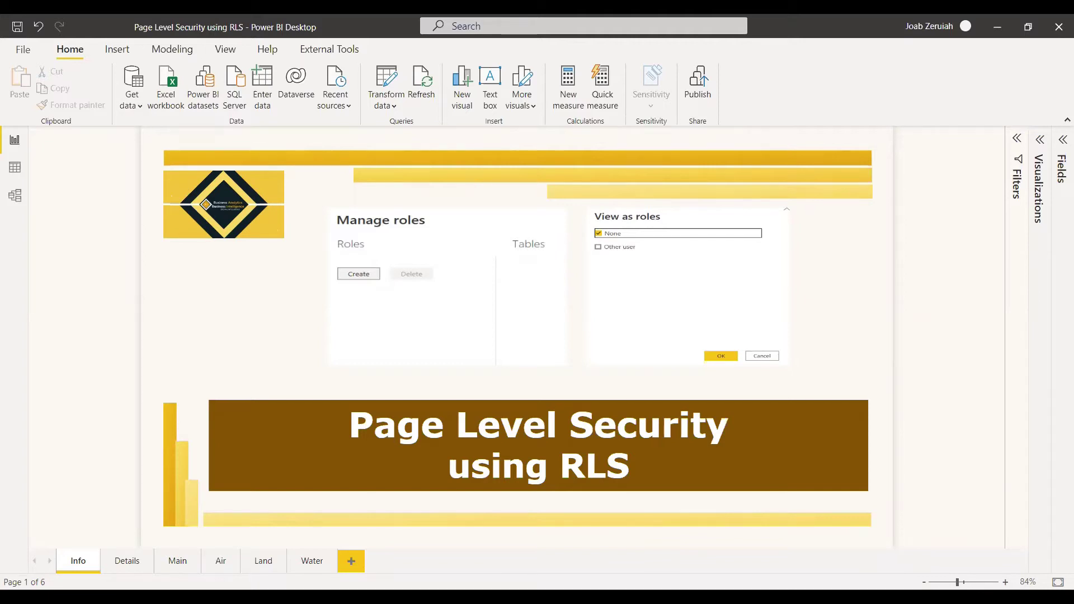
Switch to the Details page of the report to begin browsing its pages
click(126, 560)
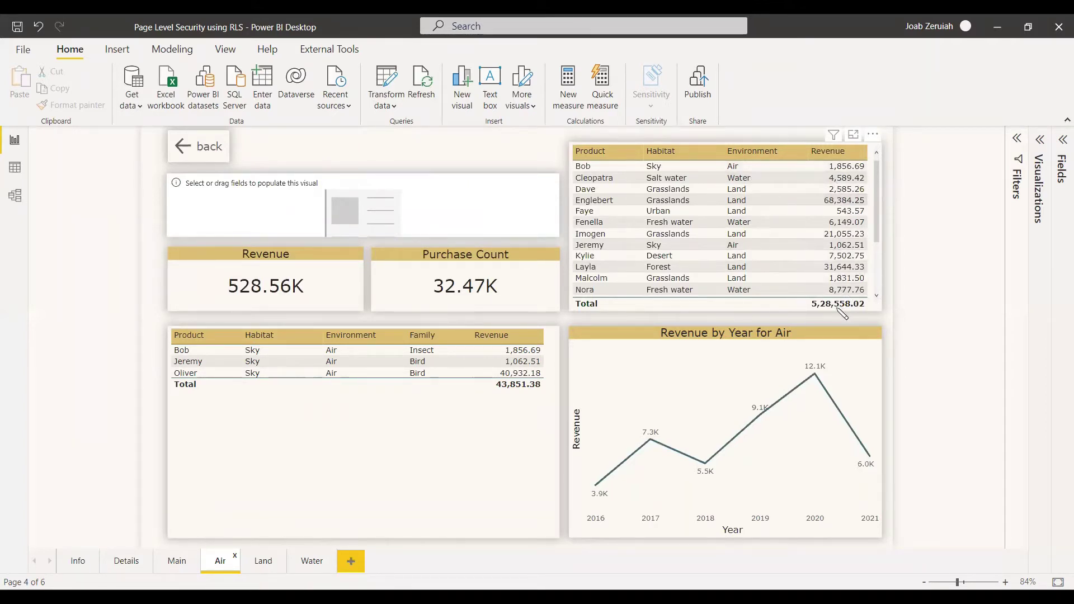
Browse the Land, Water and Main pages, ending on the Details user-to-page table
click(262, 564)
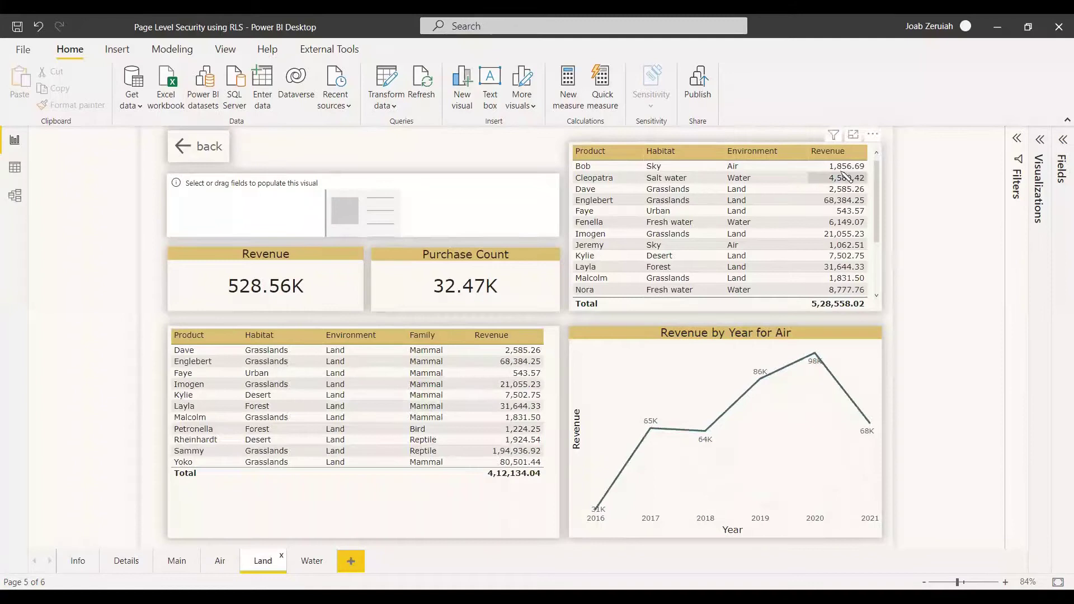
click(312, 562)
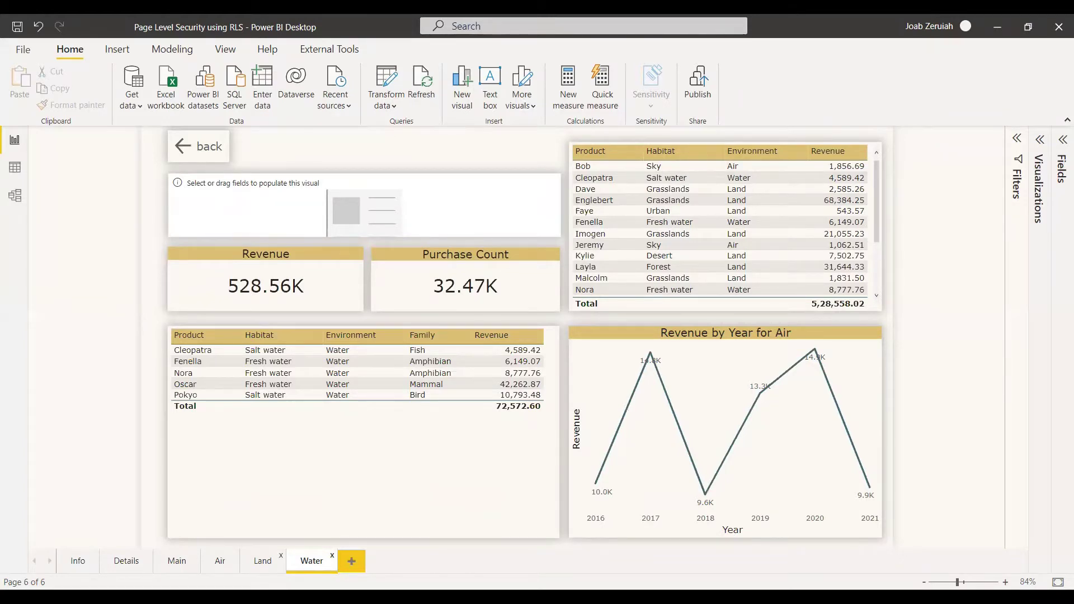
click(175, 561)
click(127, 561)
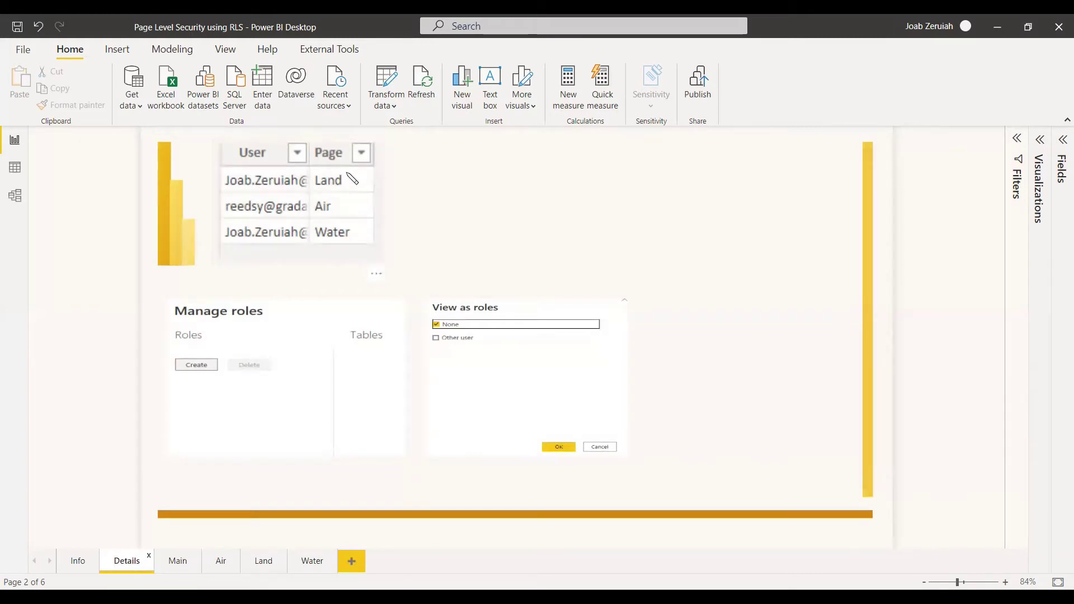
click(222, 566)
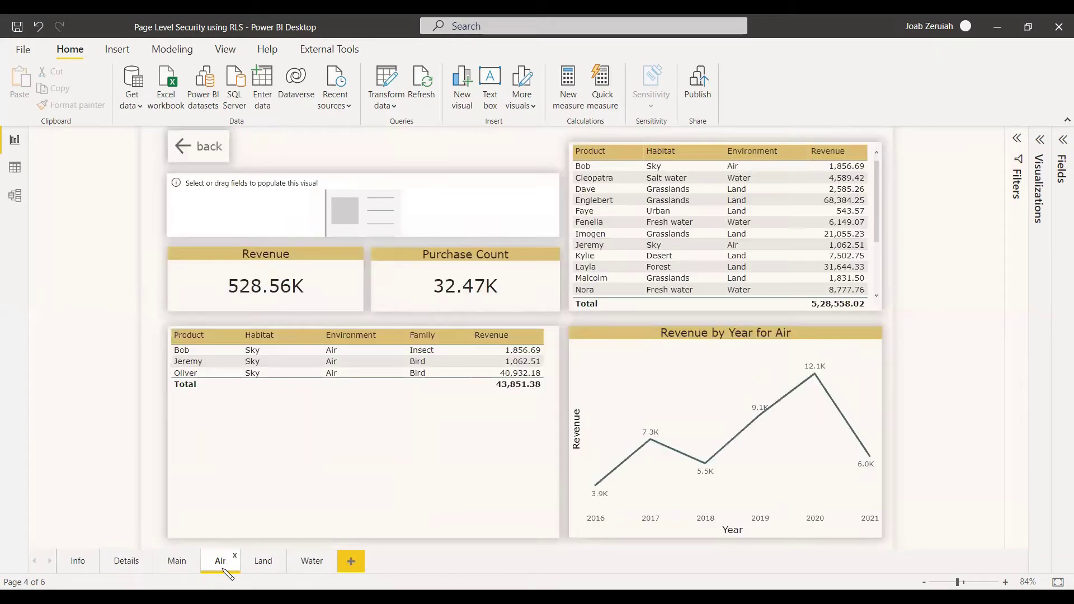
click(177, 560)
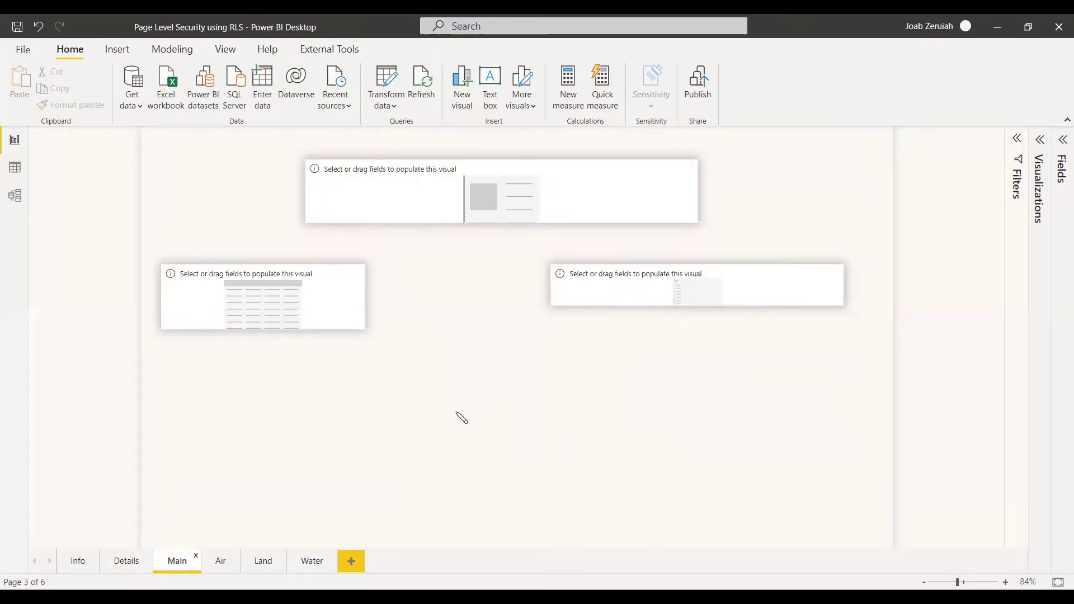
click(230, 570)
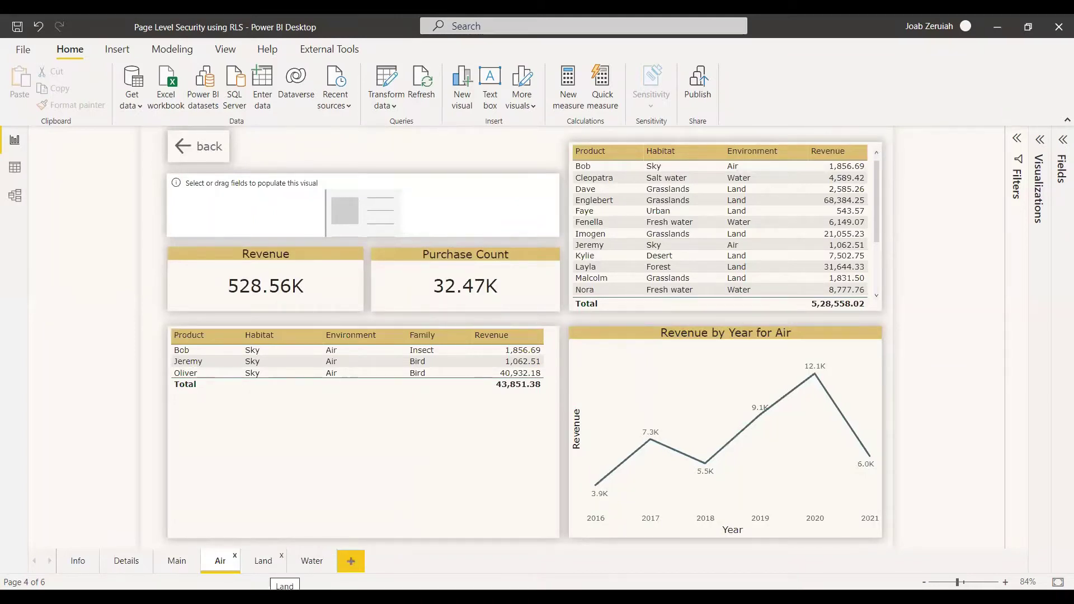
click(264, 564)
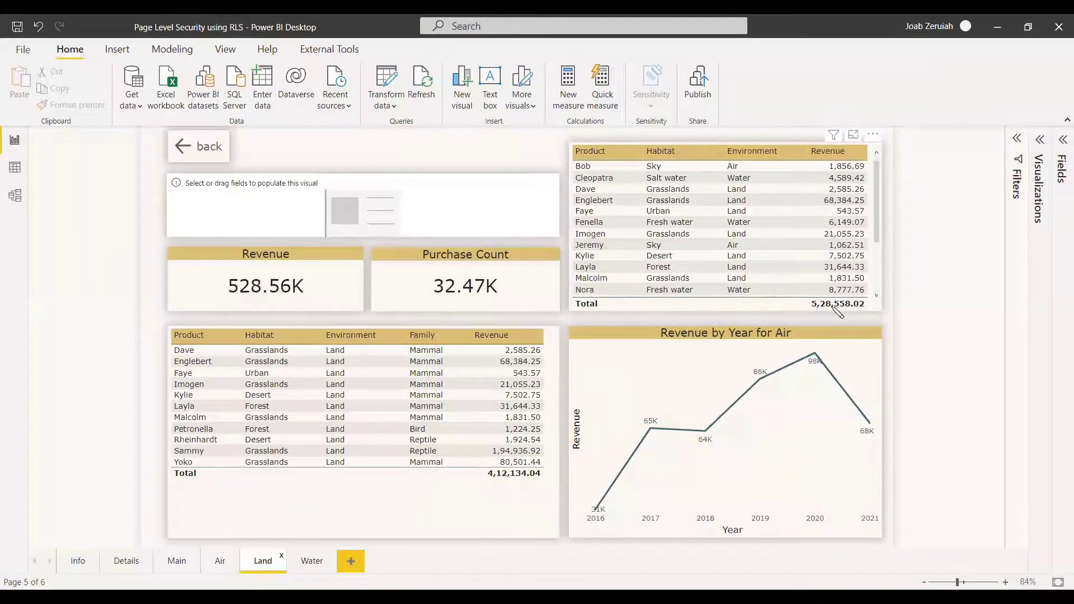
click(745, 167)
click(746, 167)
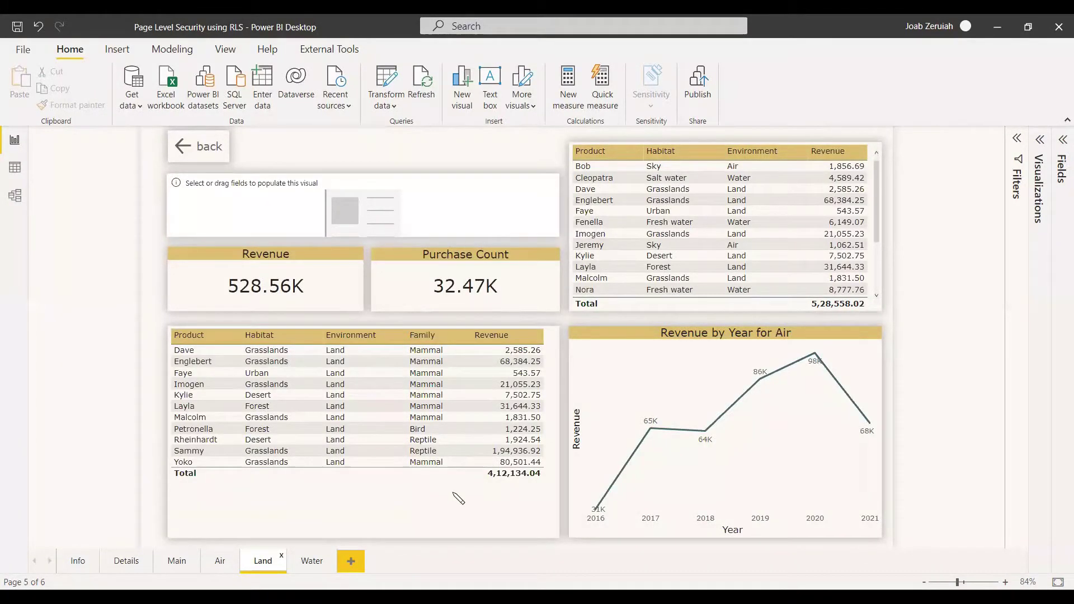
click(267, 564)
click(307, 565)
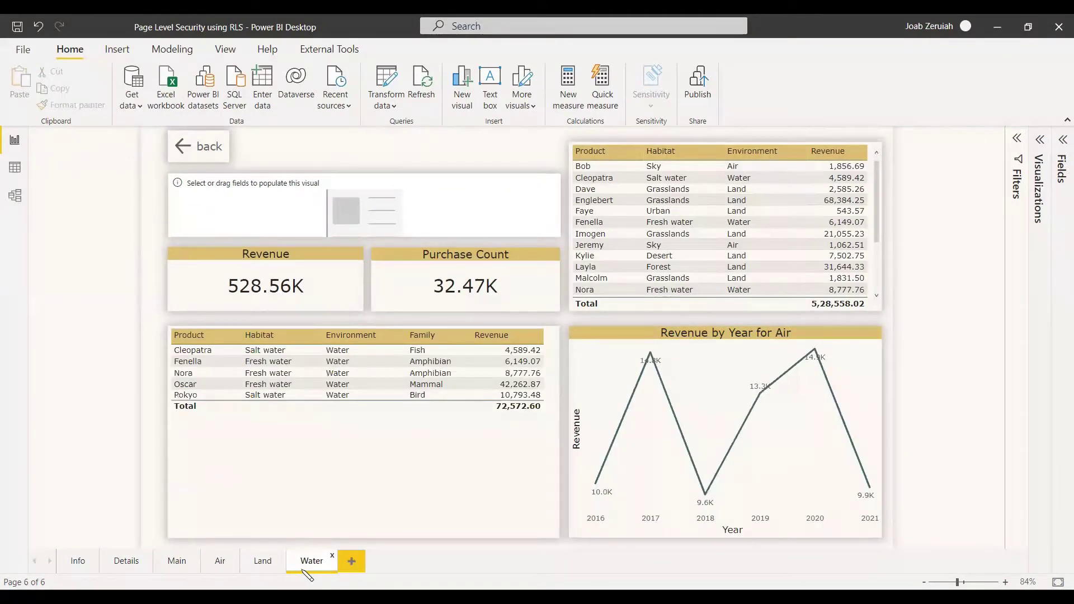
click(220, 561)
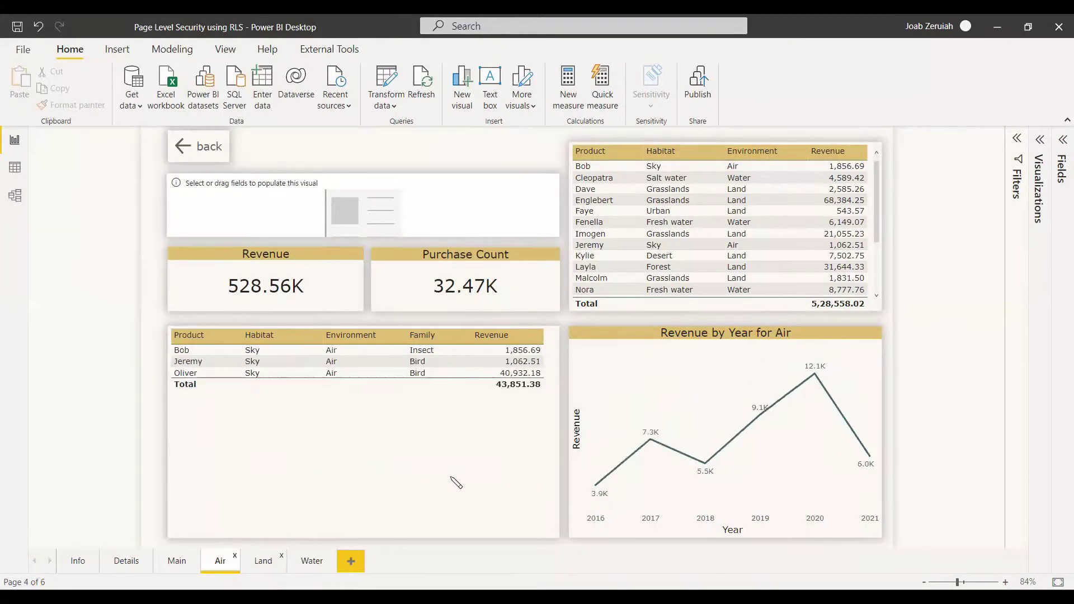
key(ctrl+Page_Down)
key(ctrl+Page_Up)
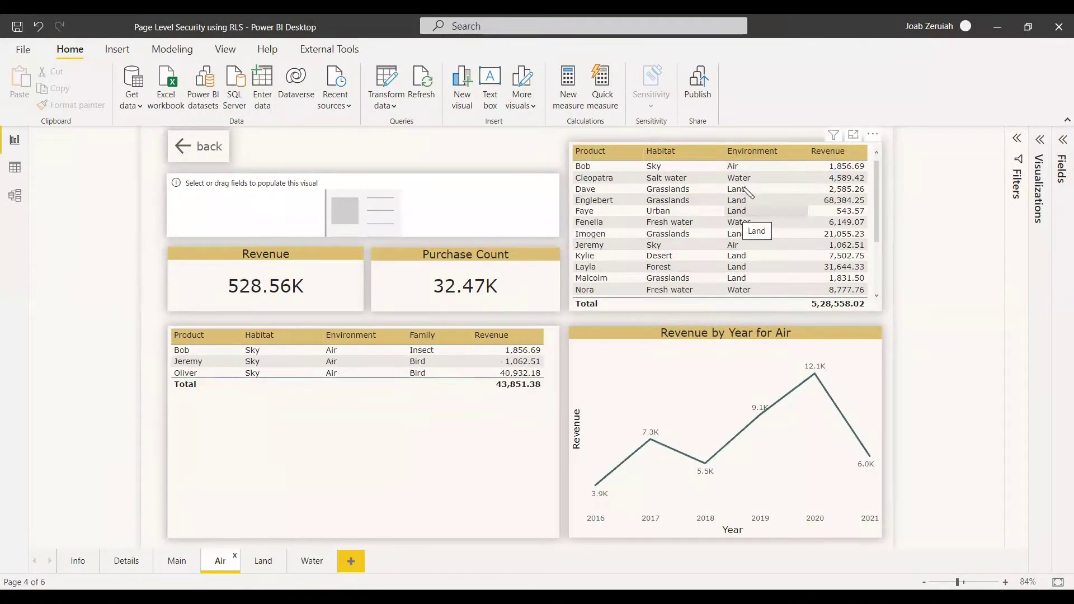
key(ctrl+Page_Down)
key(ctrl+Page_Up)
key(ctrl+Page_Up)
key(ctrl+Page_Up)
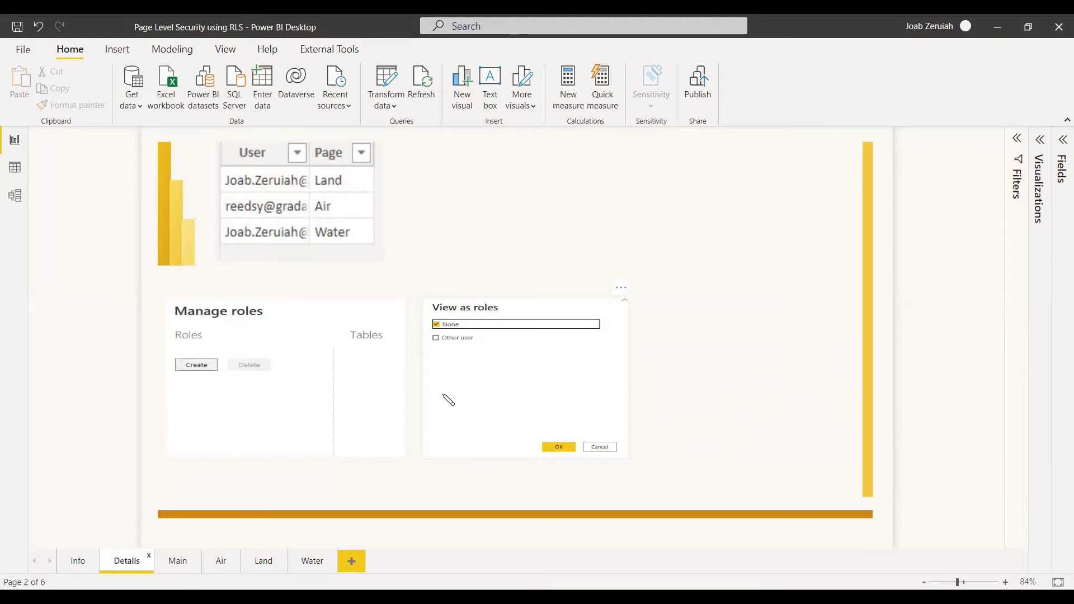
On the Main page, expand Page Security's fields in the Fields pane and switch to Data view
click(179, 563)
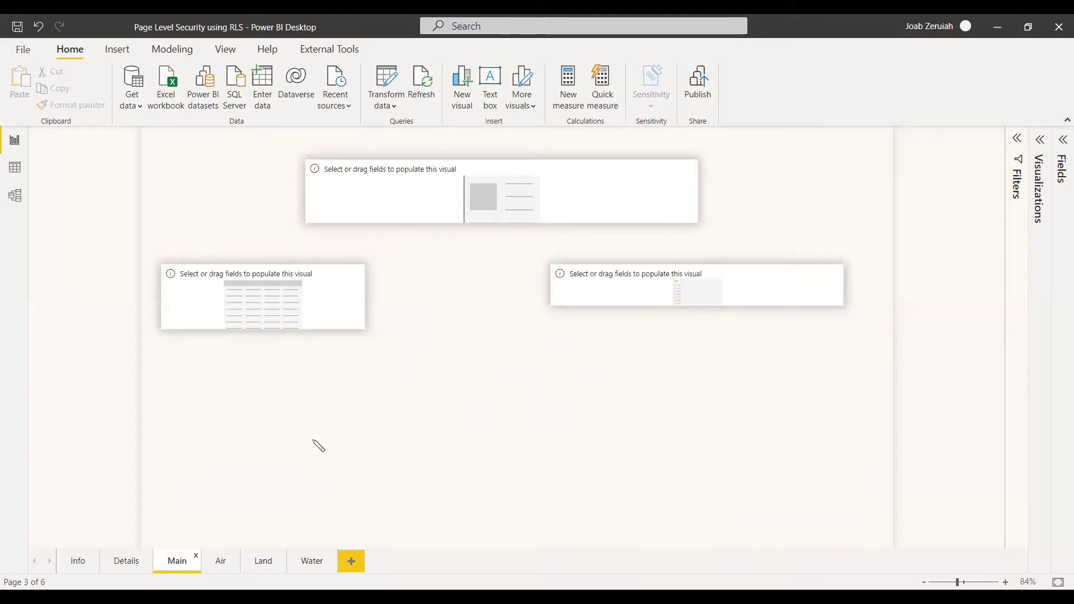
click(1063, 141)
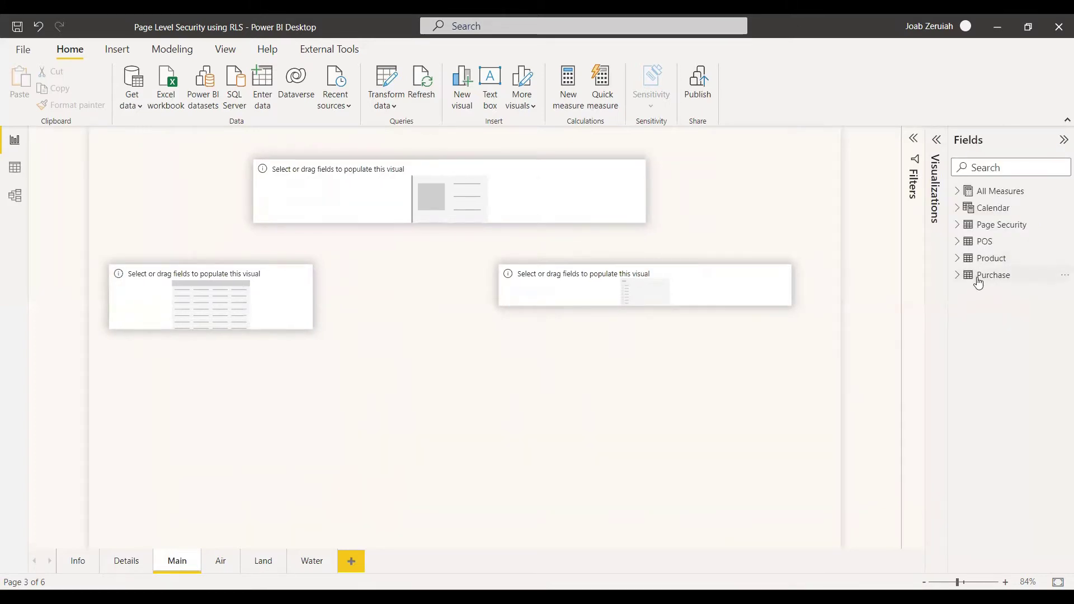
click(955, 225)
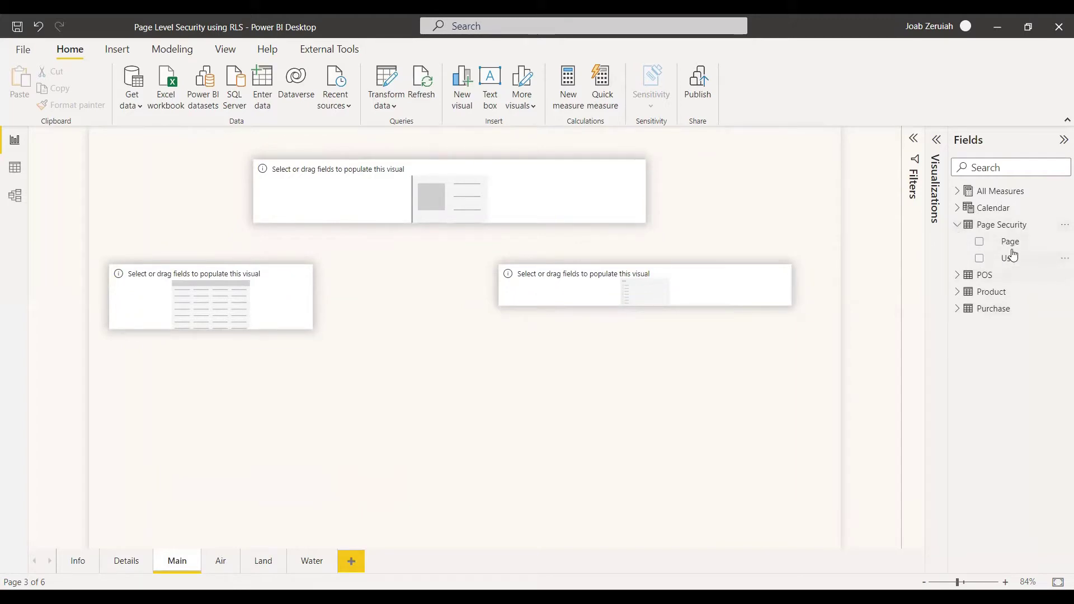
click(15, 167)
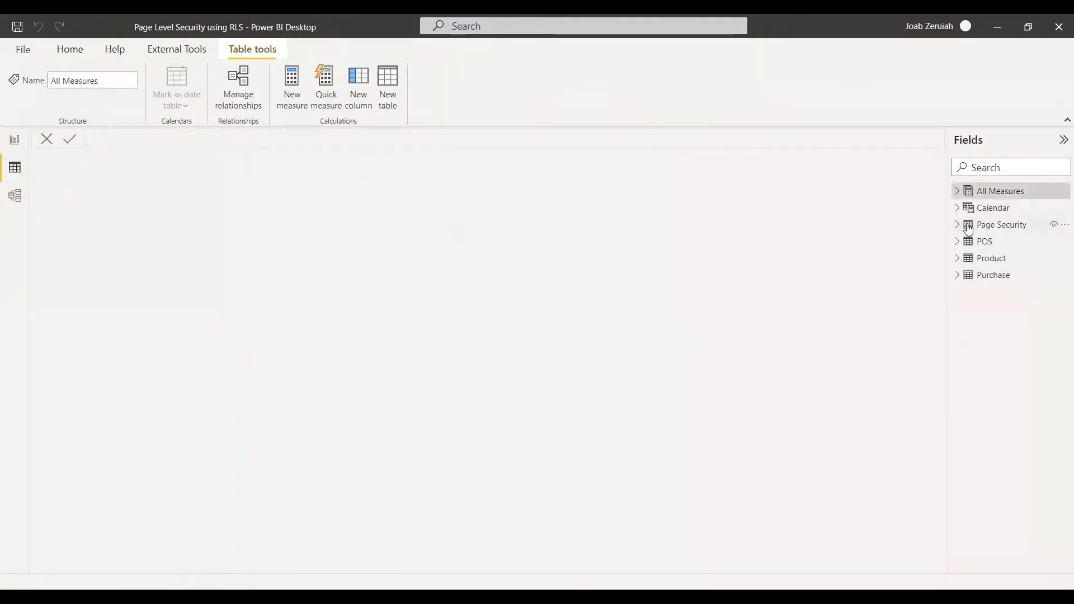
In Model view, collapse the properties pane and move the Page Security table to the lower left
click(976, 226)
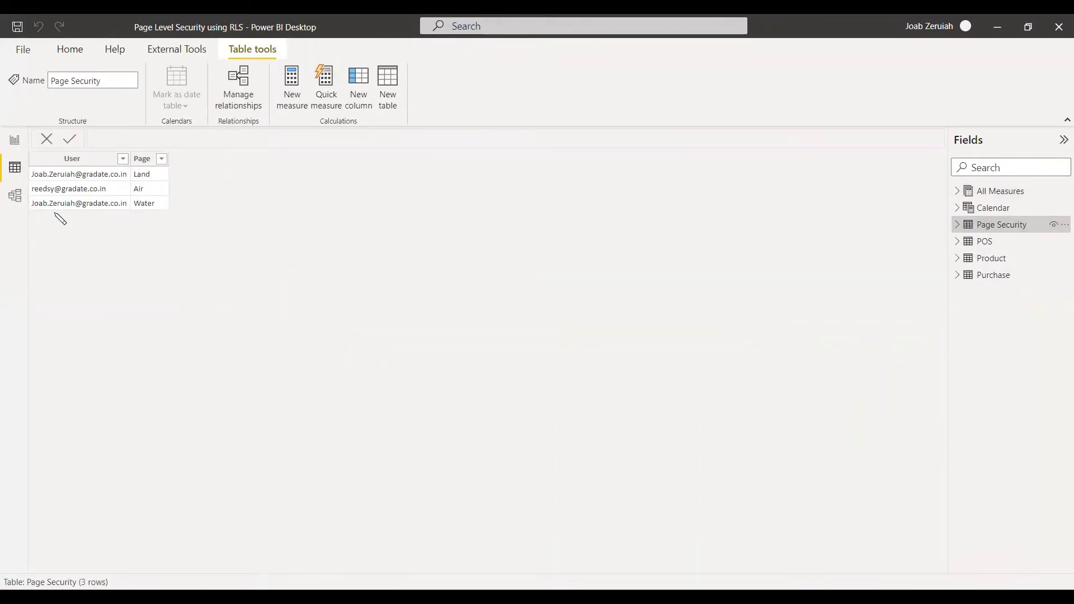
click(15, 197)
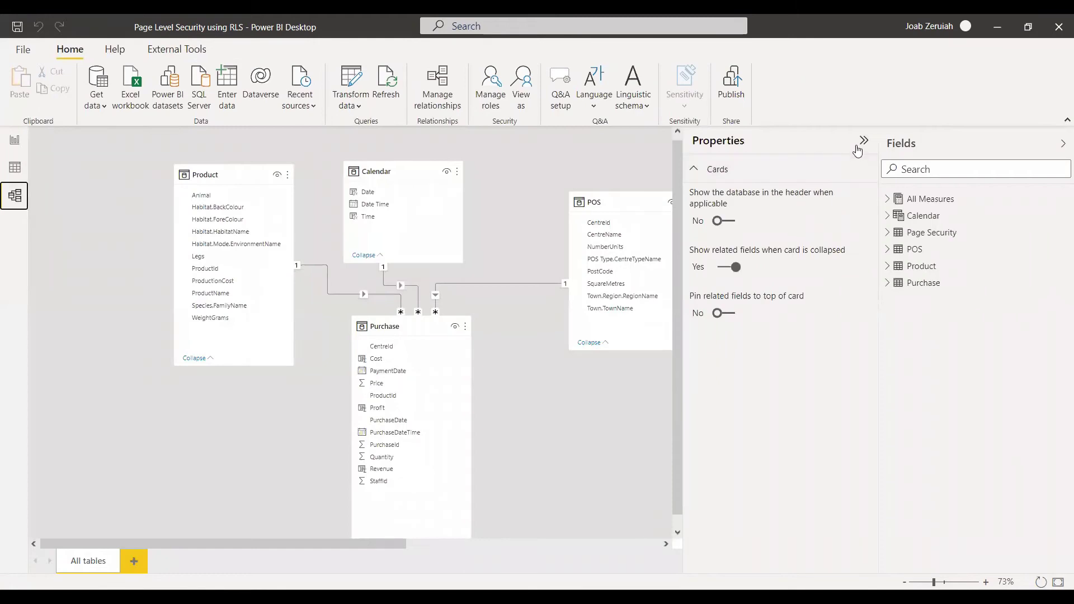
click(865, 142)
drag(798, 170, 115, 405)
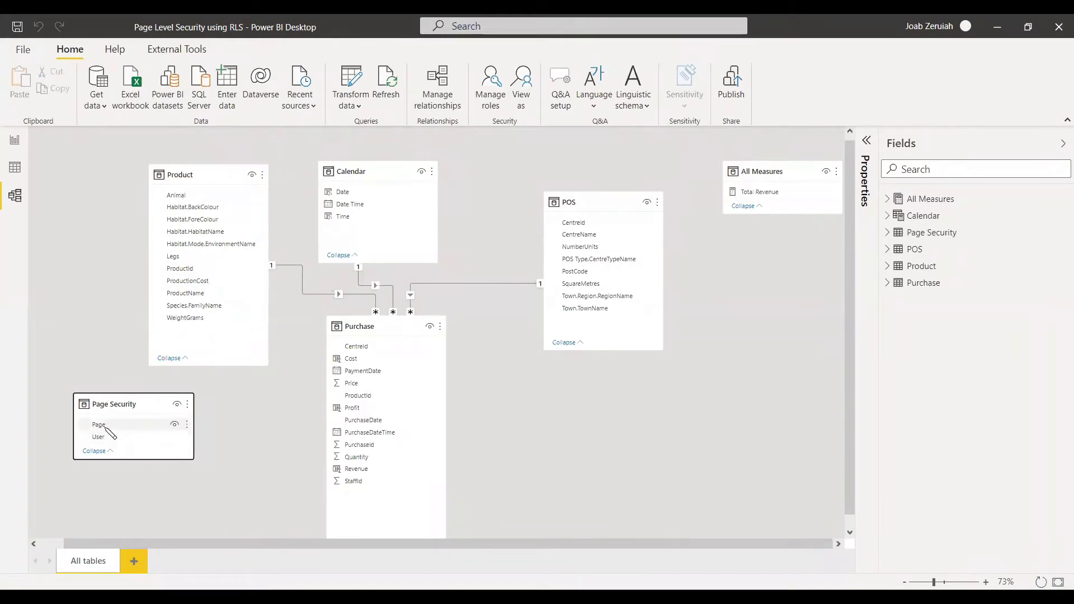
Relate Page Security's Page to Product's Habitat.Mode.EnvironmentName, then return to Report view
click(109, 427)
drag(208, 250, 291, 437)
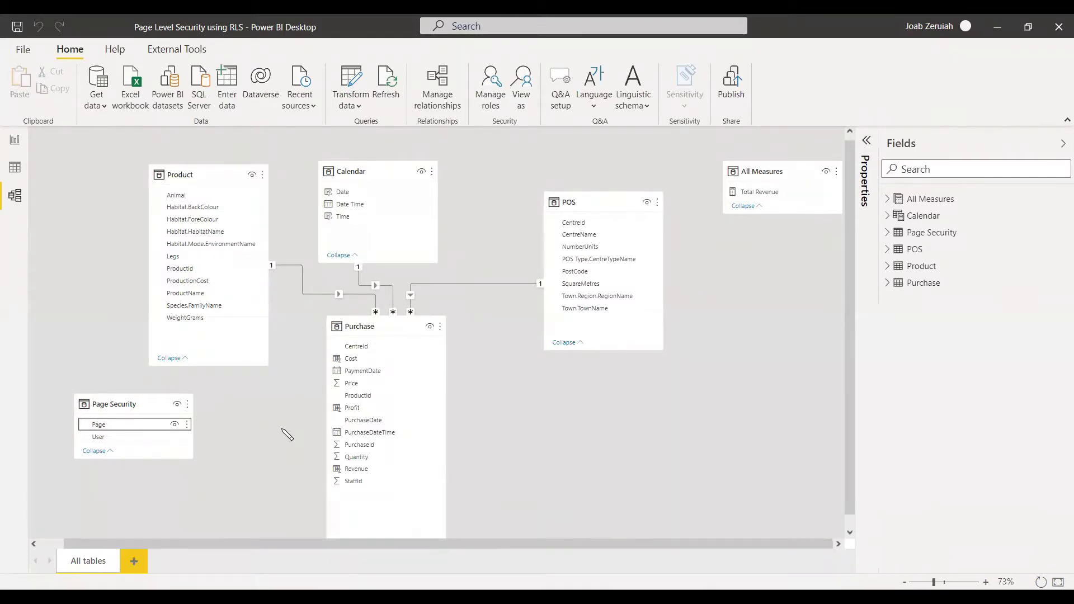
drag(287, 434, 285, 436)
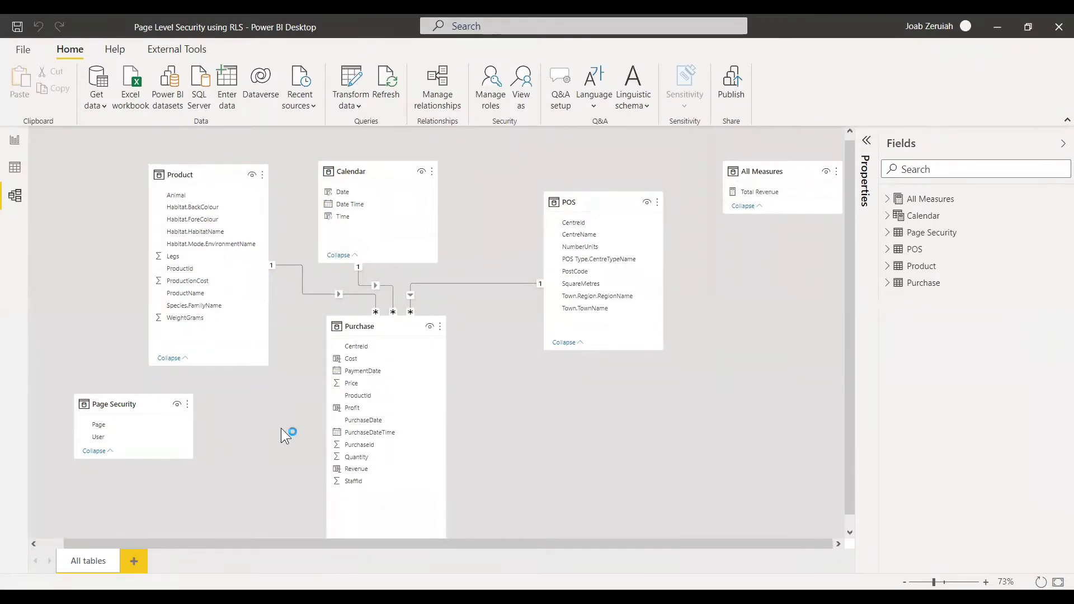
drag(139, 426, 222, 246)
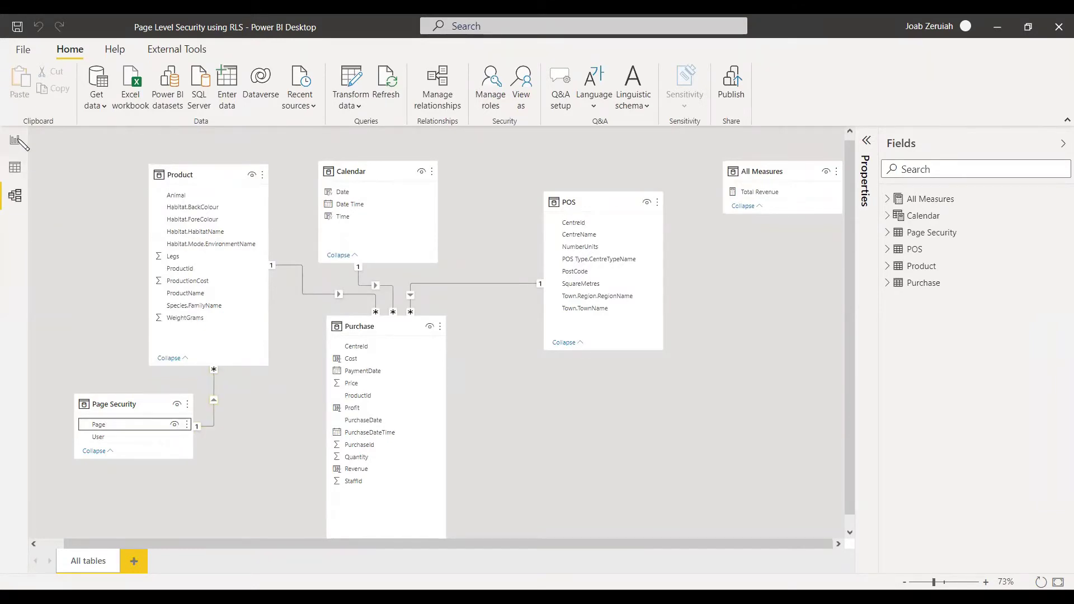
click(15, 140)
click(311, 561)
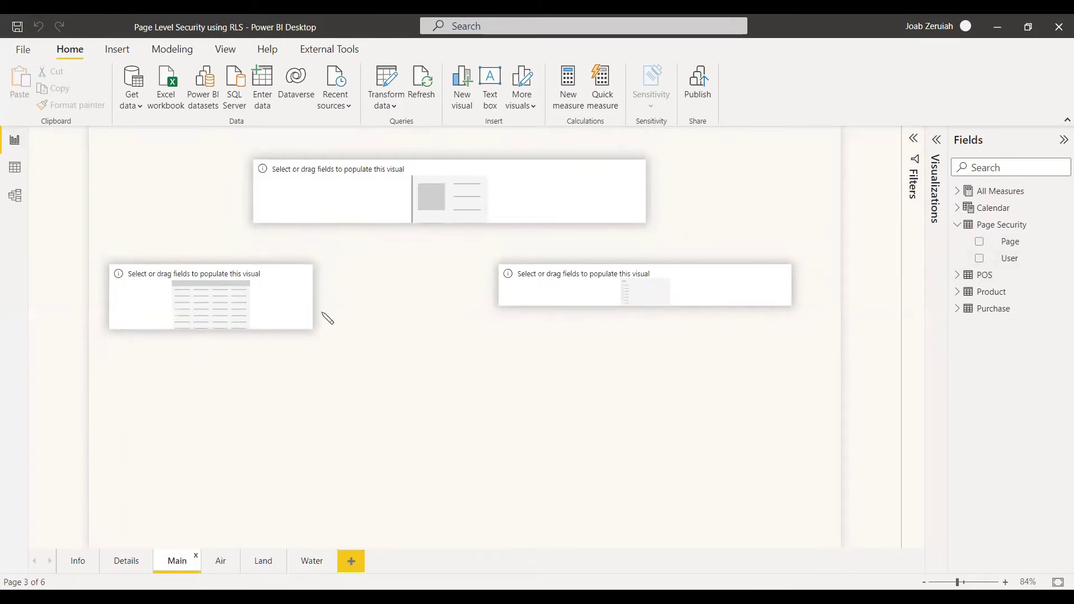
Fill the empty table visual on Main with Page Security's User and Page fields
click(288, 307)
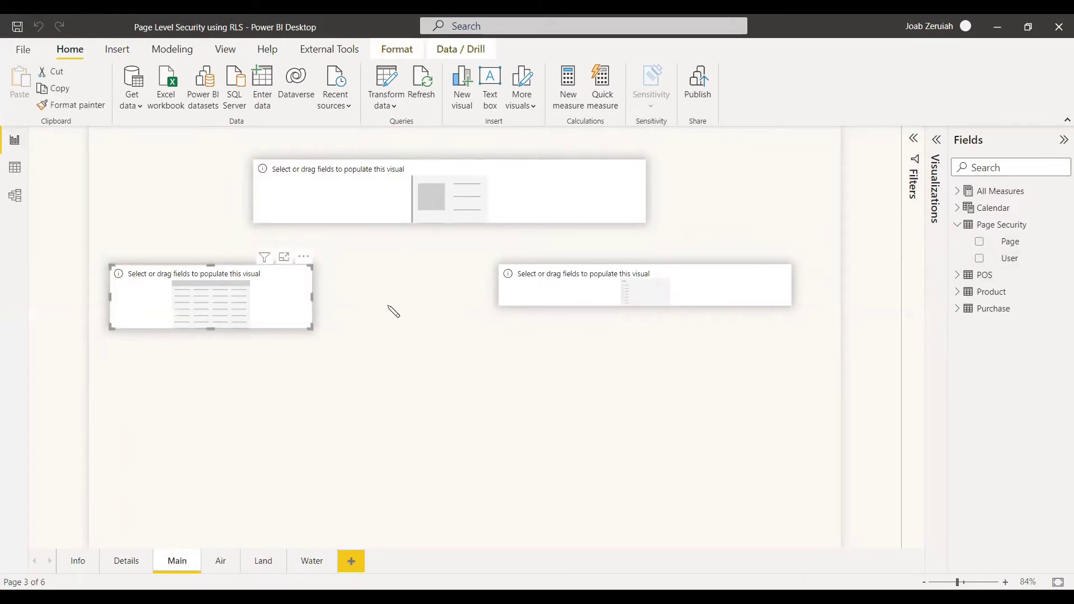
click(979, 259)
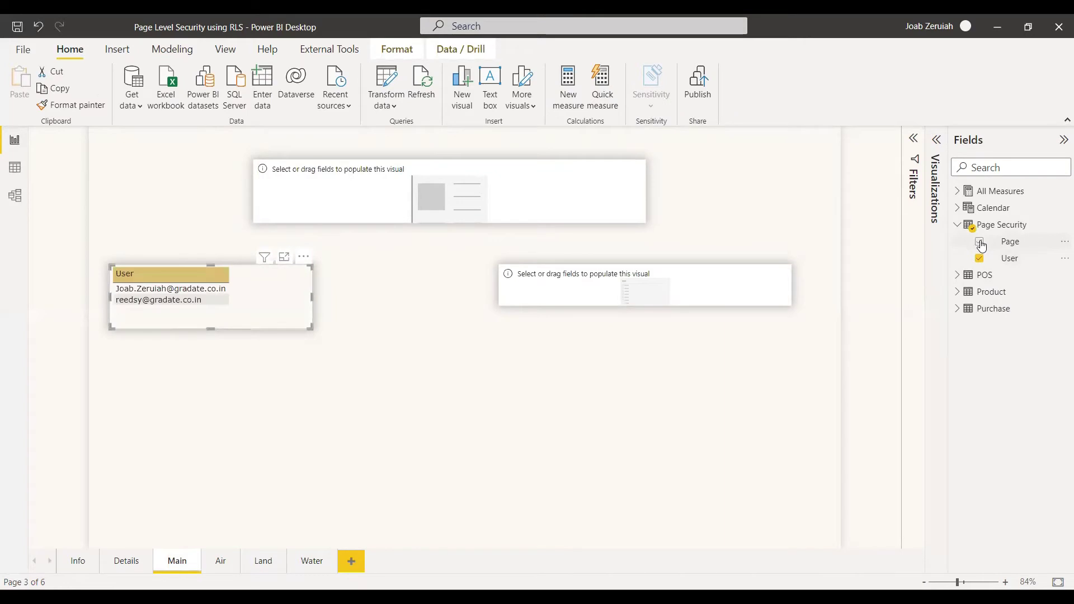
click(979, 242)
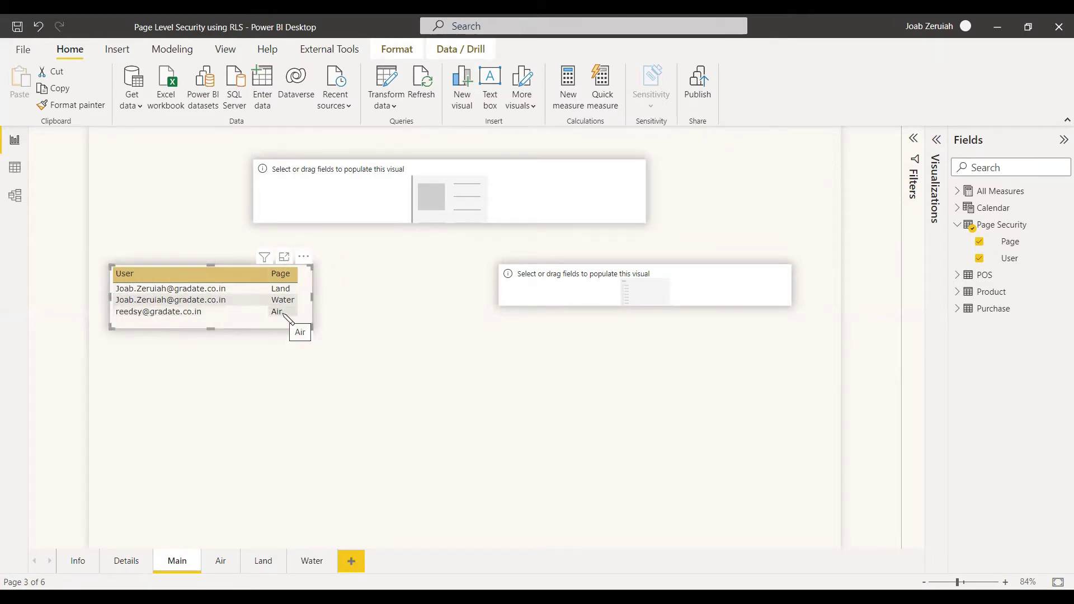
click(381, 366)
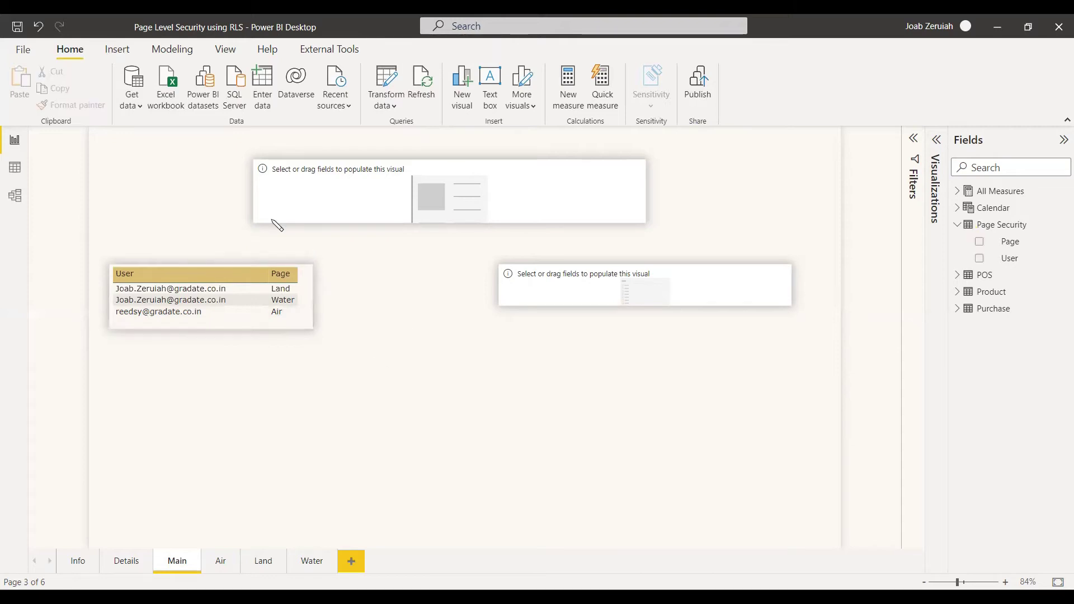
click(172, 49)
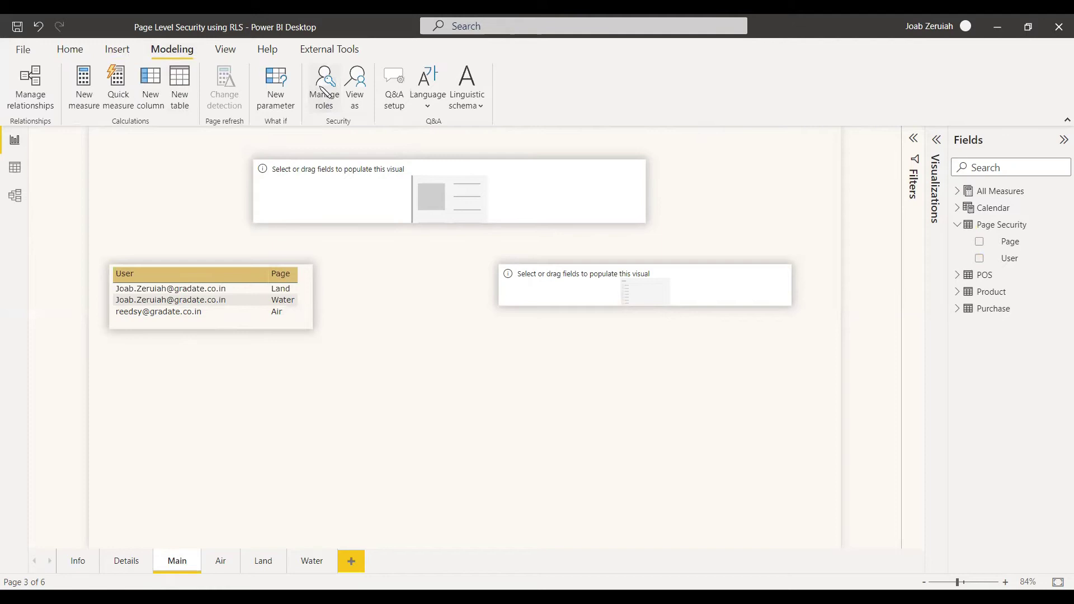
In Manage roles, create a new role named 'Page Security'
click(325, 90)
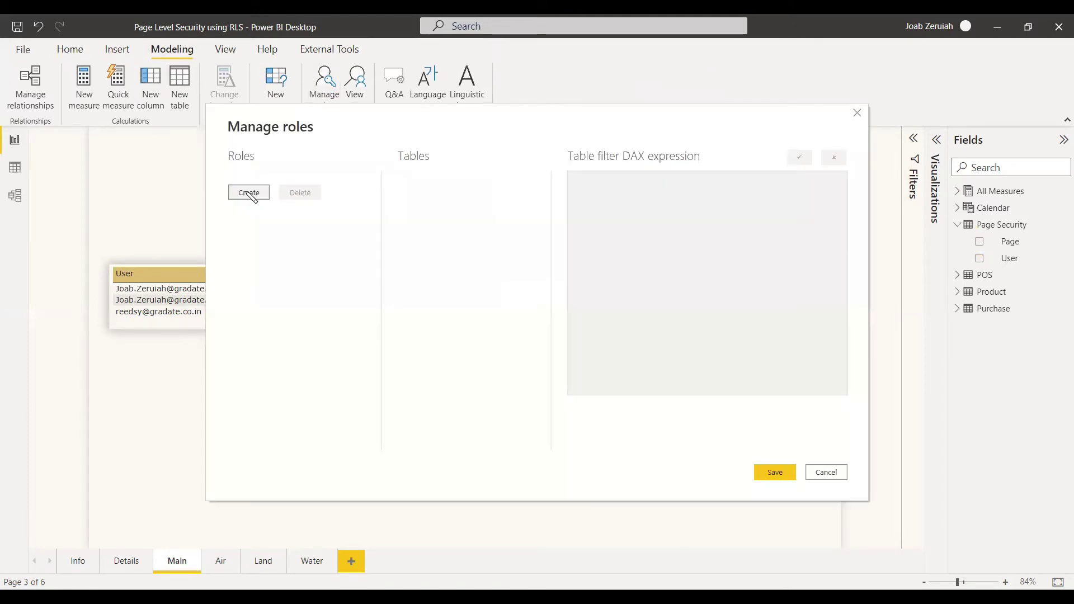
click(248, 193)
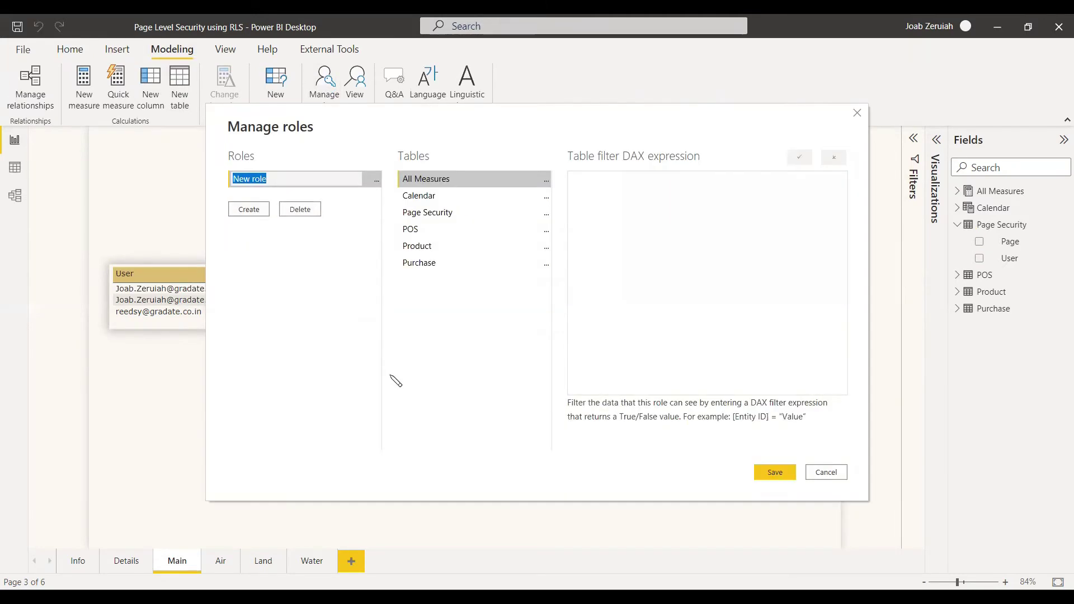
text(Page Security)
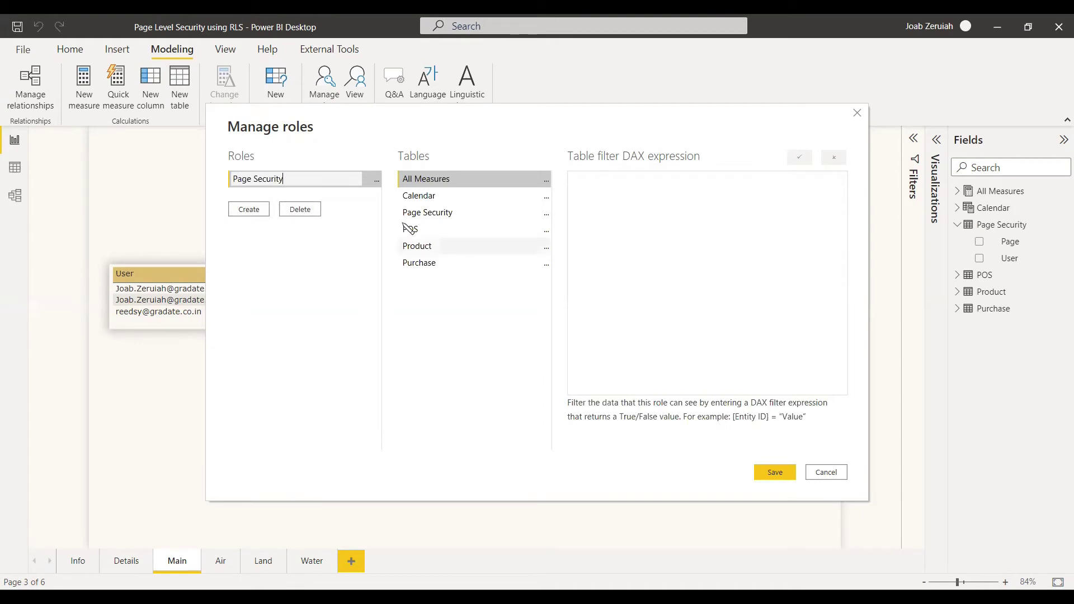
key(Return)
Filter the Page Security table with [User] = USERPRINCIPALNAME(), verify it, and save the role
click(547, 215)
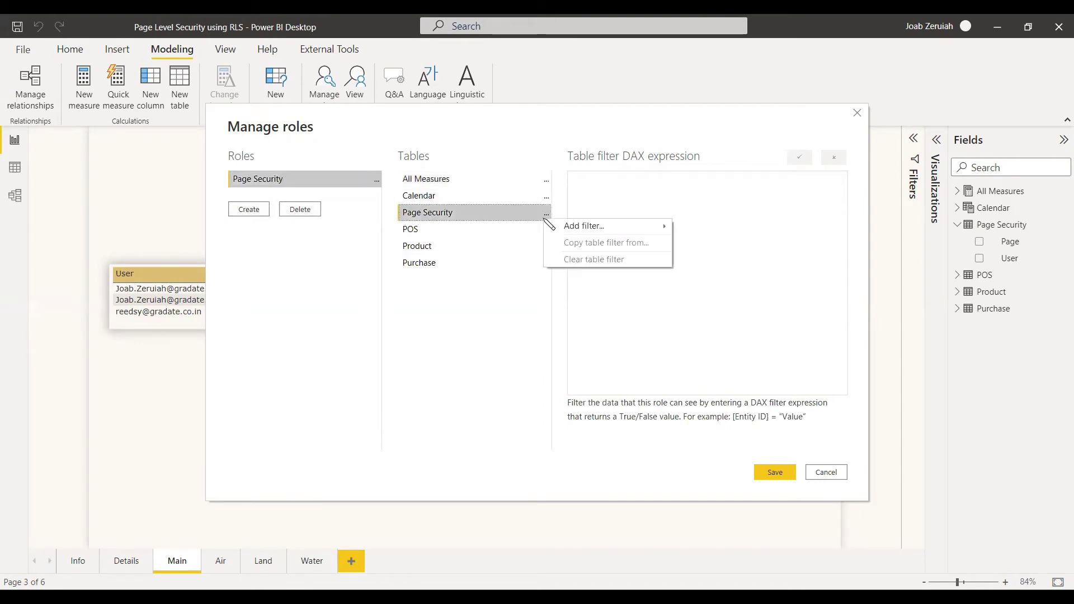
mouse_move(615, 226)
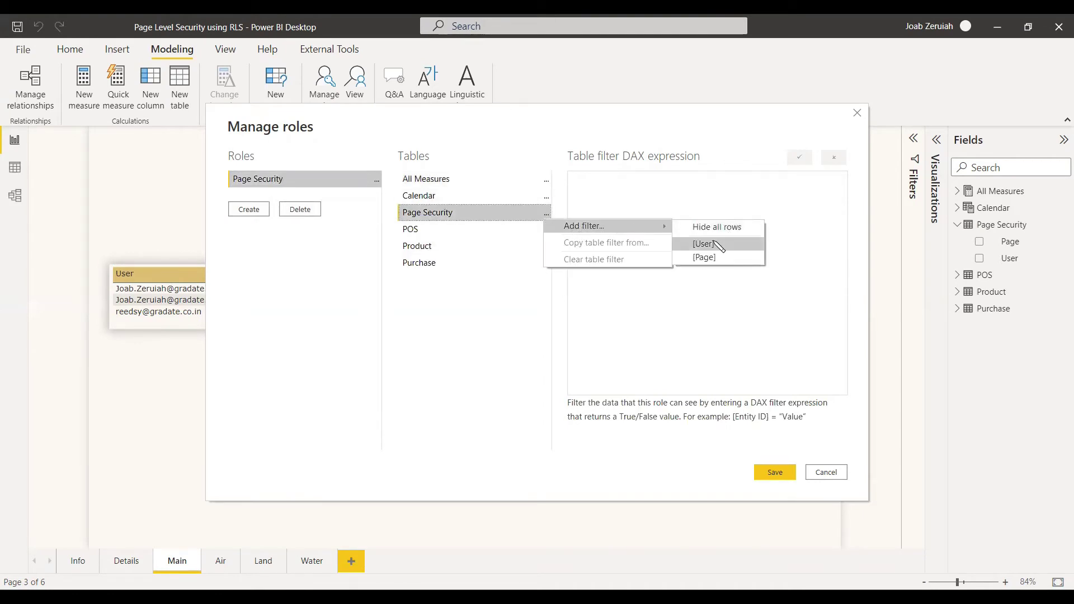
click(717, 244)
drag(617, 184, 645, 184)
text(USERPRINCIPALNAME())
click(800, 158)
click(777, 475)
Add a measure 'User Loggedin = USERPRINCIPALNAME()' to the All Measures table
click(960, 194)
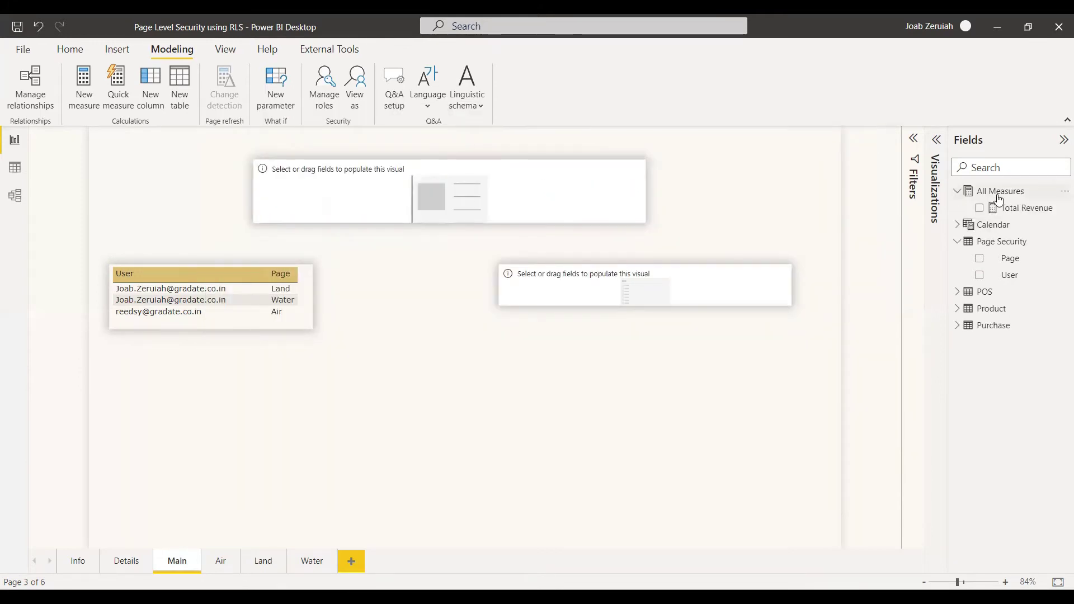
right_click(999, 193)
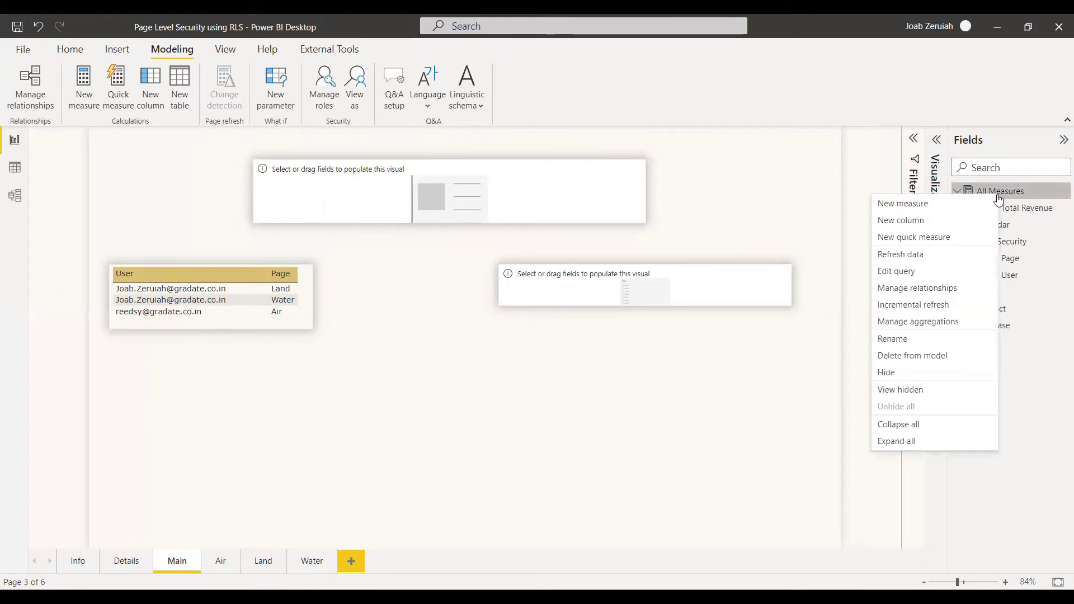
click(949, 204)
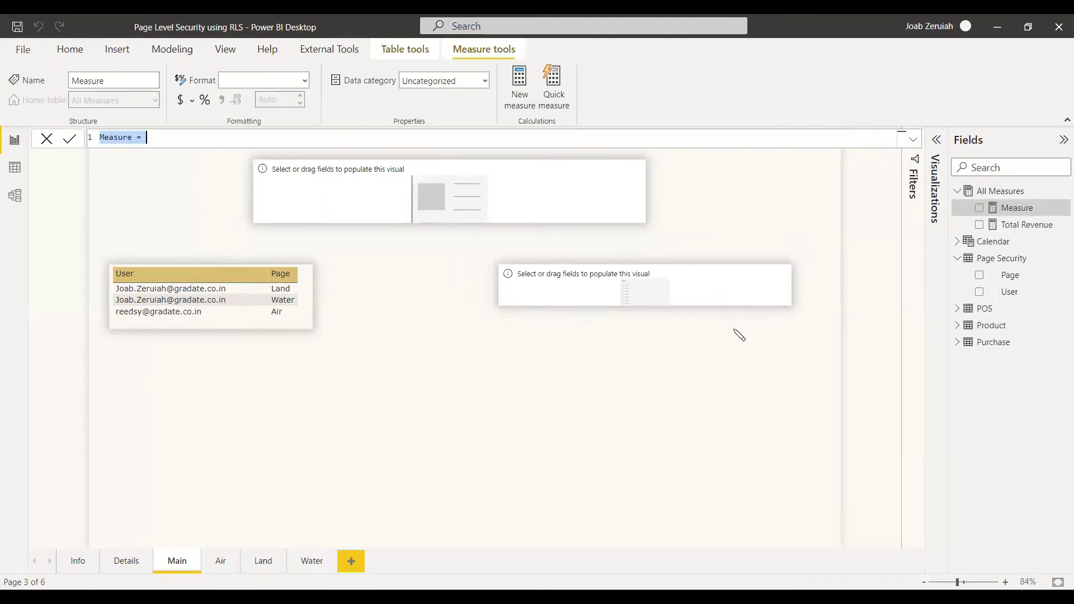
click(210, 139)
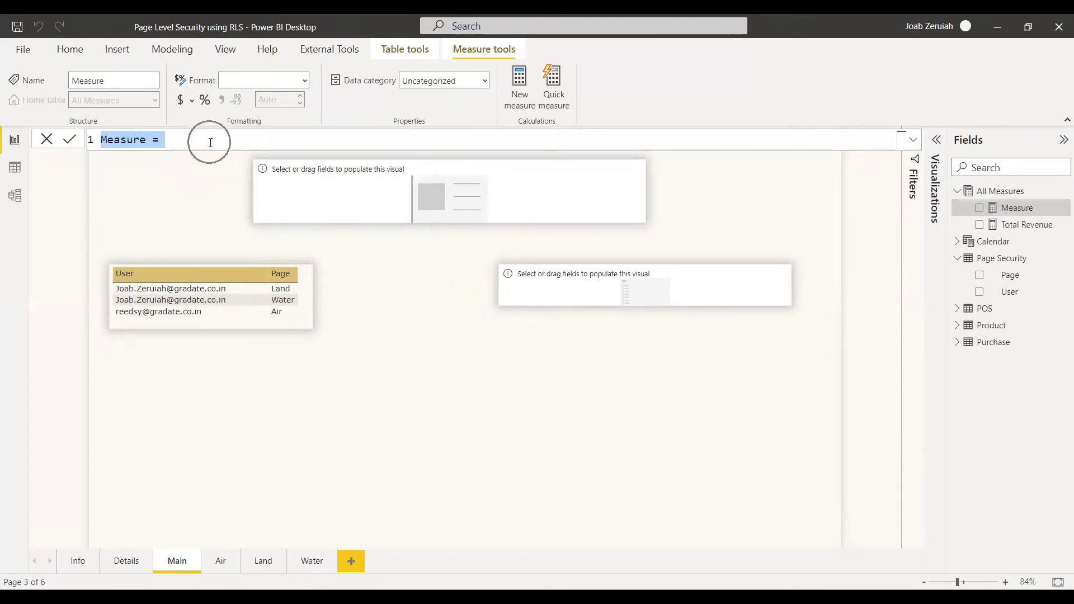
text(User Logg)
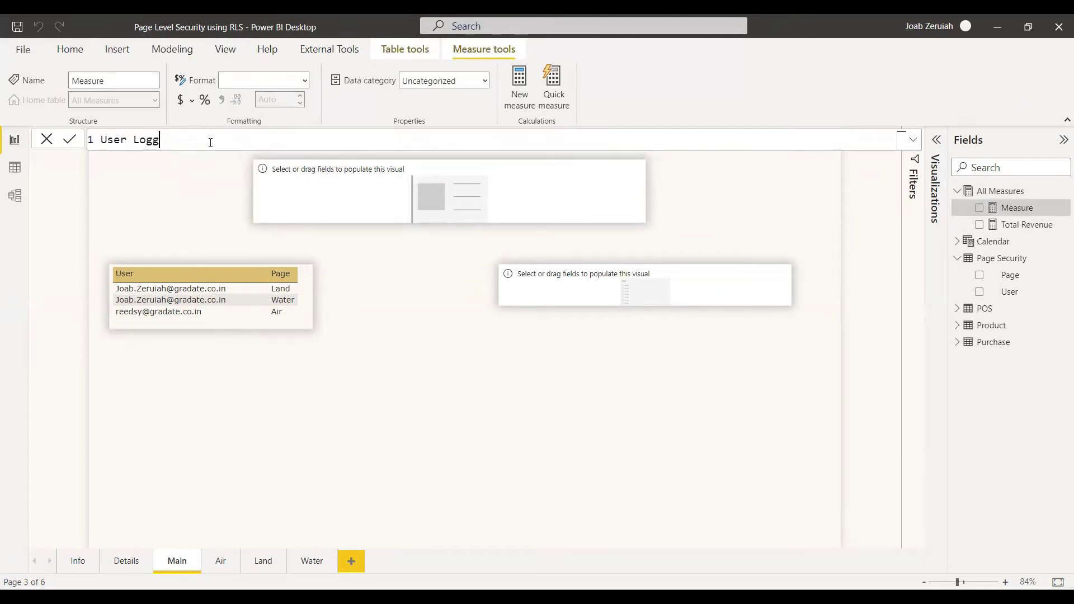
text(edin = USER)
key(Down)
key(Down)
key(Tab)
key(Return)
Show the User Loggedin measure in the top User Name card
click(539, 184)
click(980, 226)
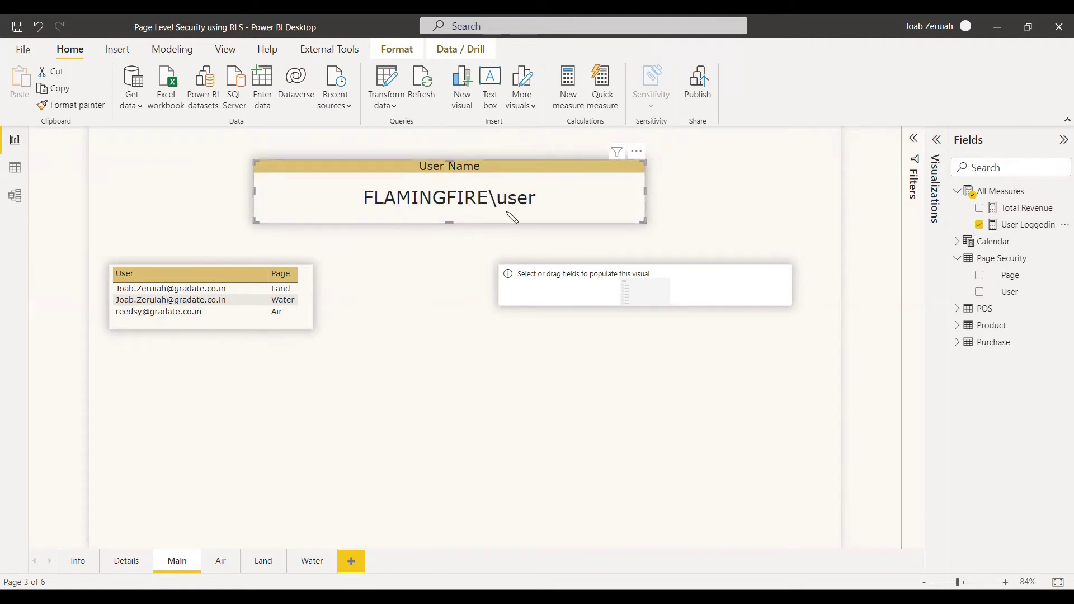
click(615, 235)
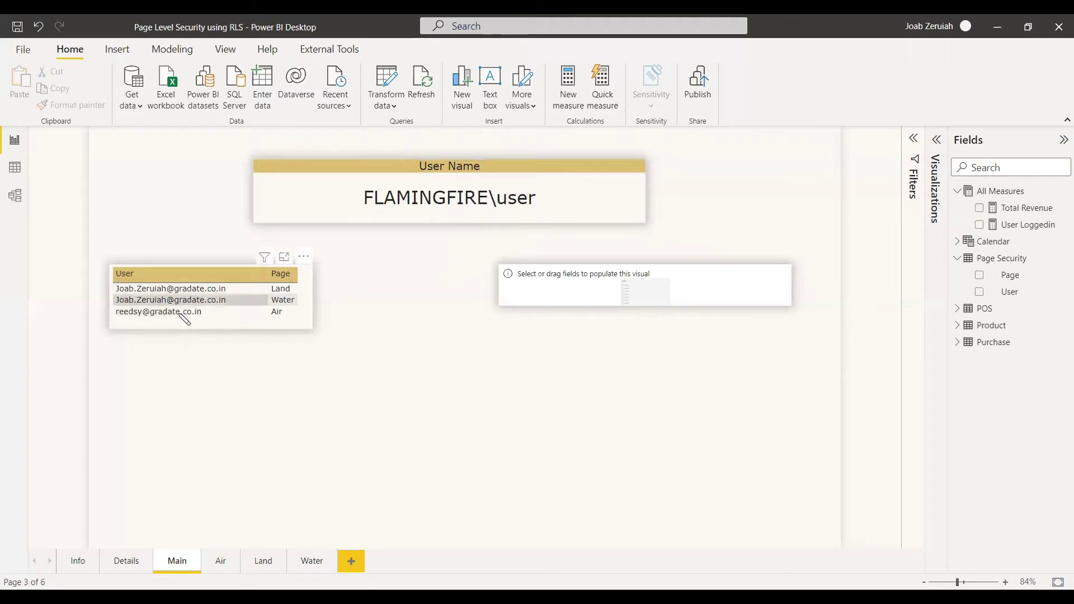
Fill the right visual with Page Security's Page field and hide the Air page
click(738, 304)
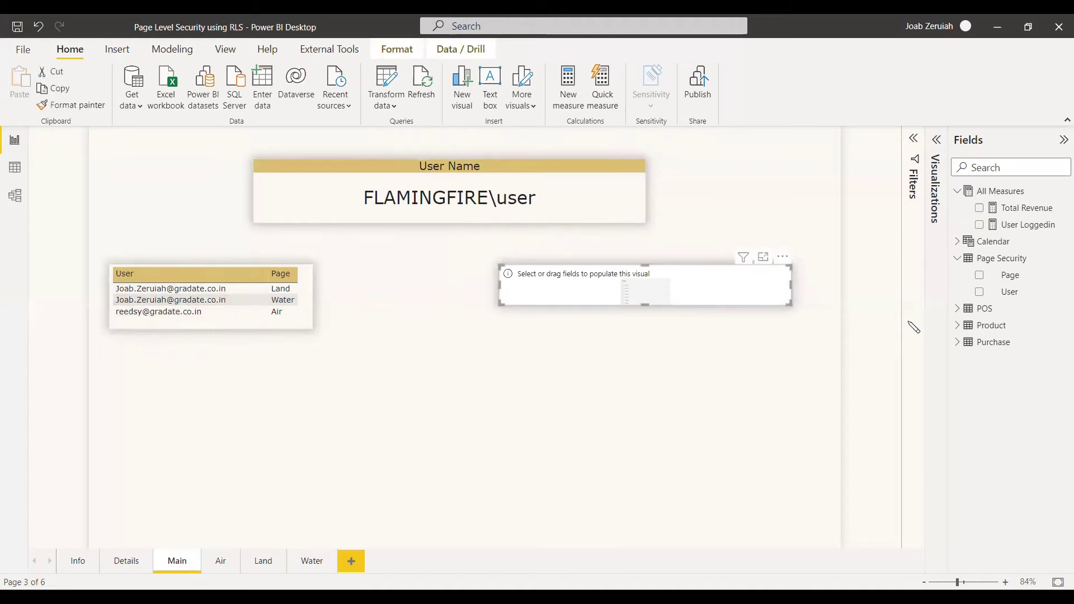
click(979, 276)
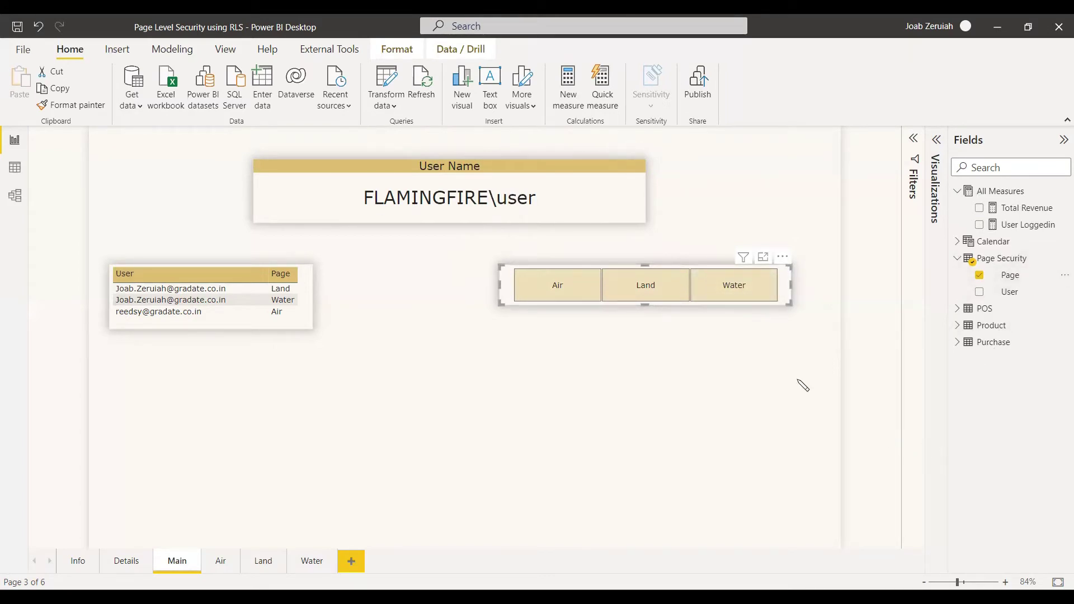
click(777, 368)
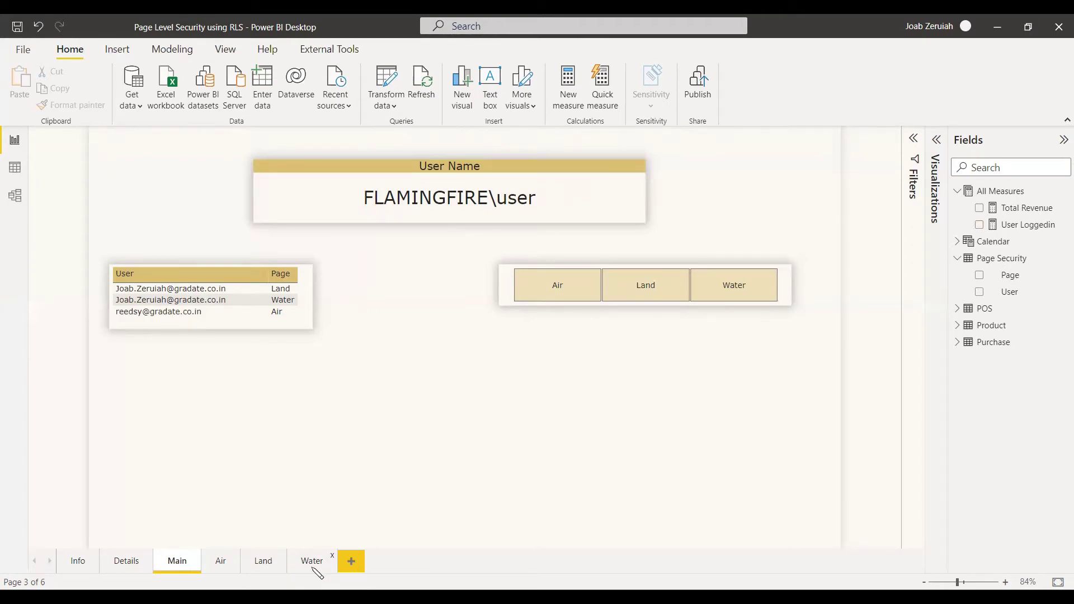
right_click(220, 562)
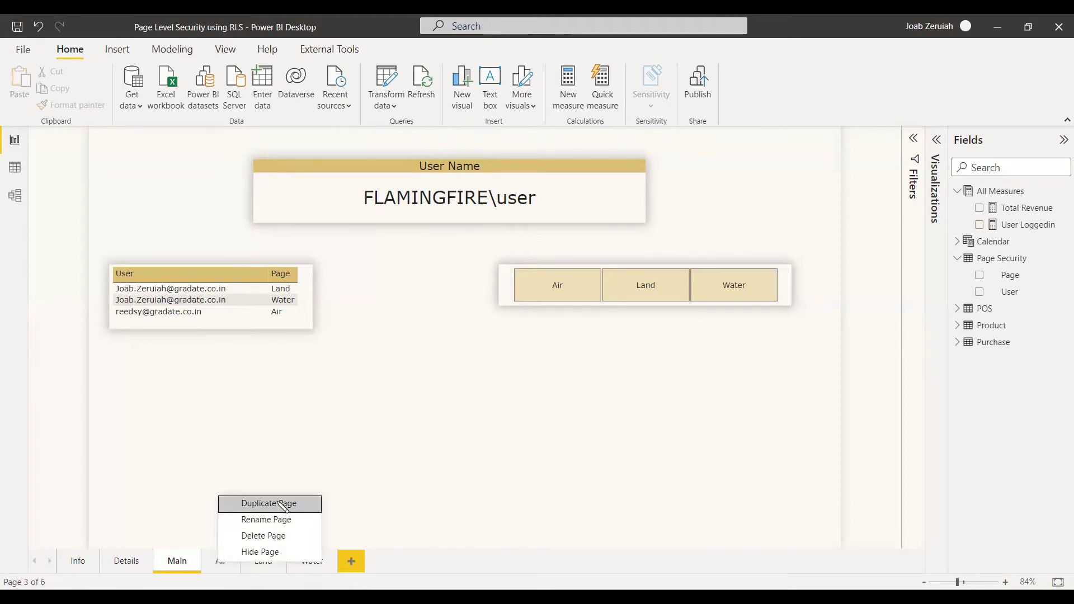
click(284, 556)
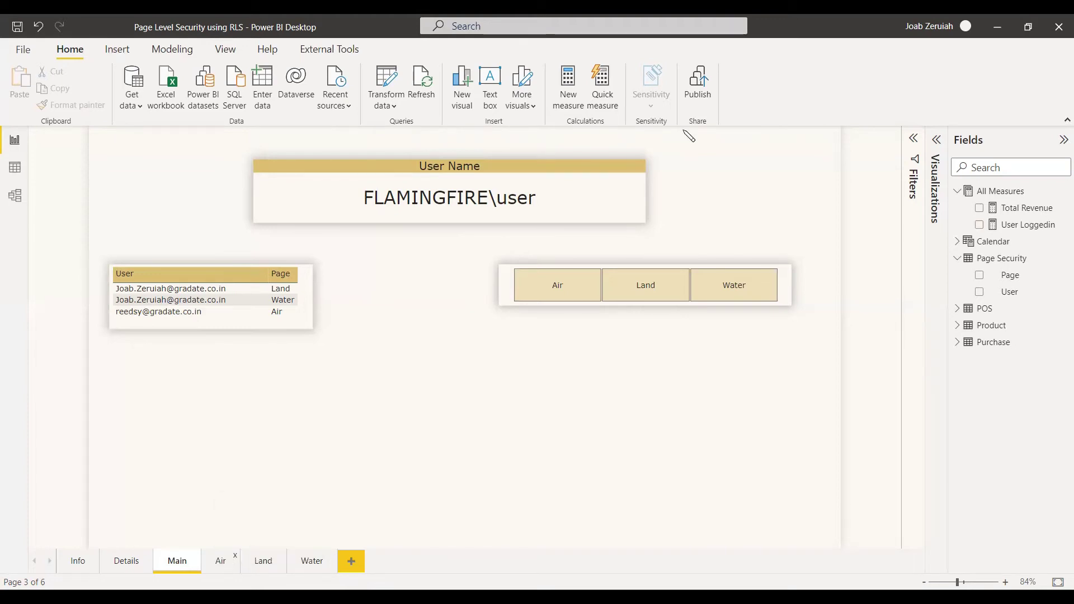
Insert a right-arrow button and place it just below the Page slicer
click(117, 49)
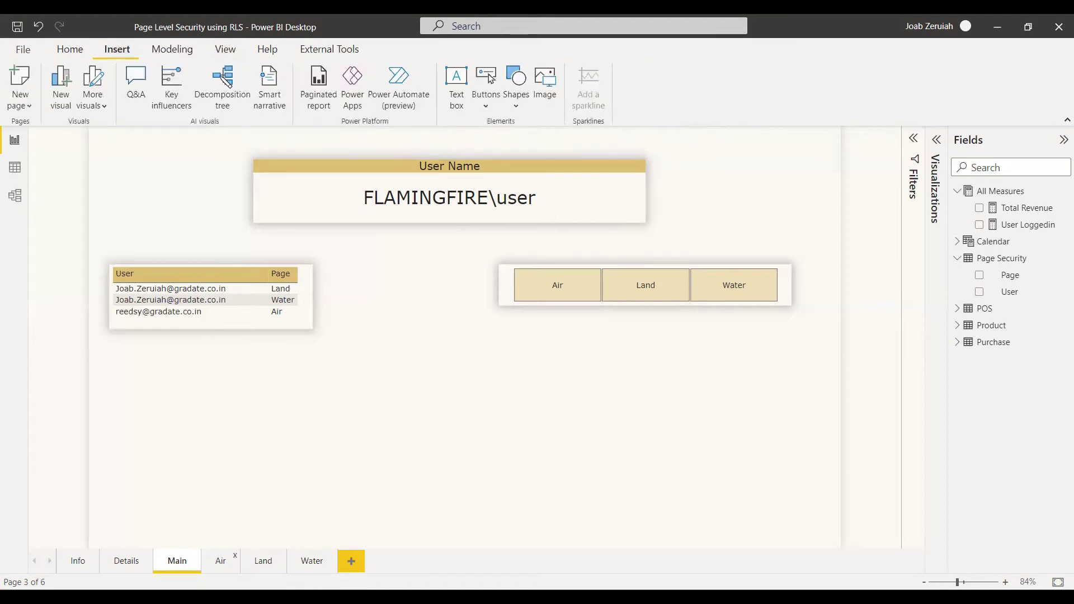
click(486, 100)
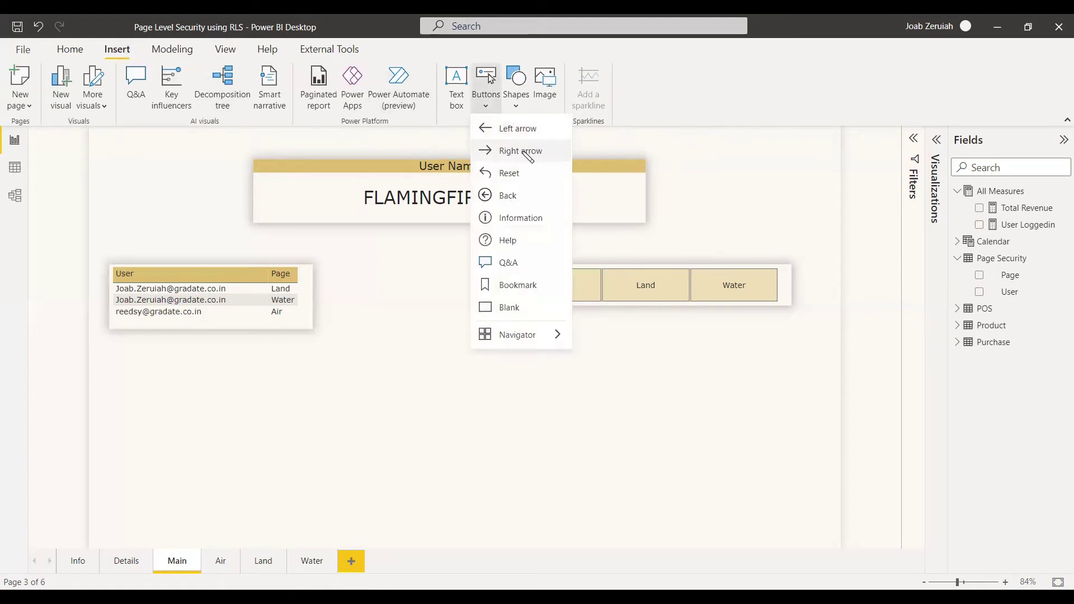
click(528, 155)
drag(101, 137, 725, 330)
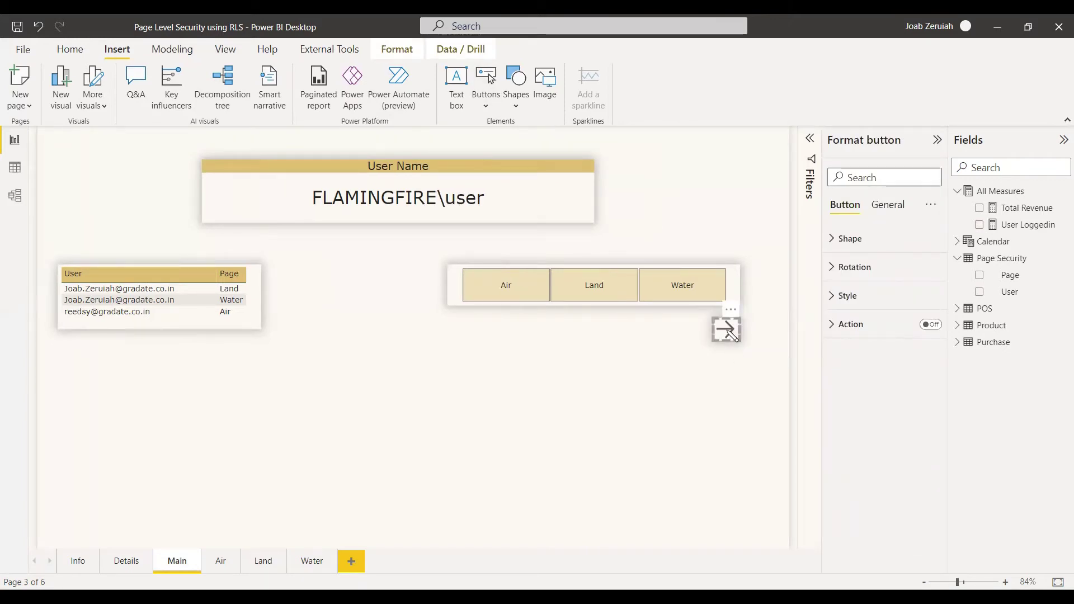
Turn on the arrow button's action and set its type to Page navigation
click(831, 331)
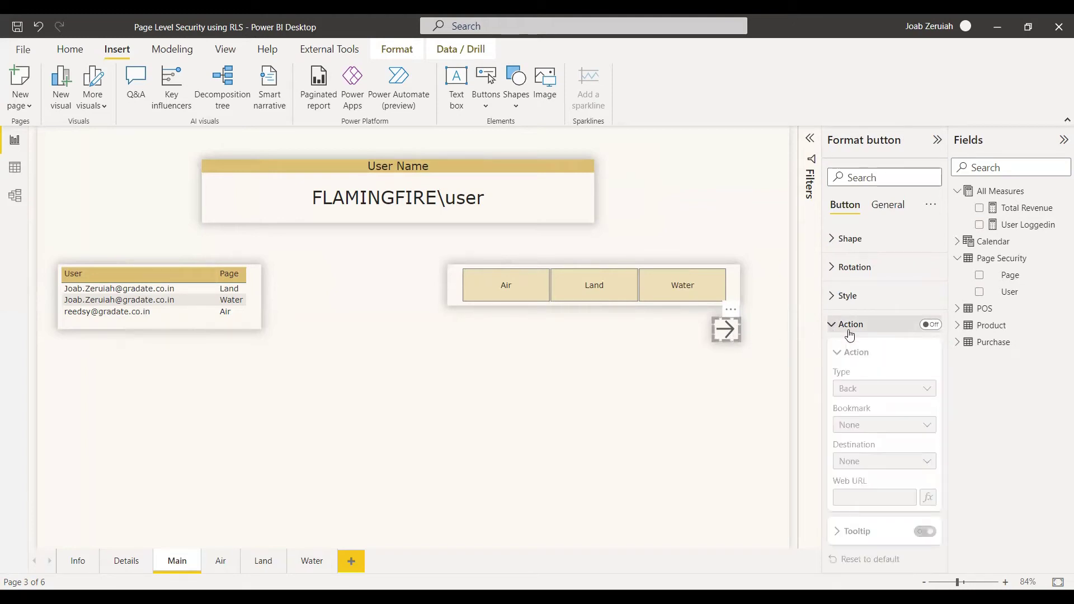
click(935, 329)
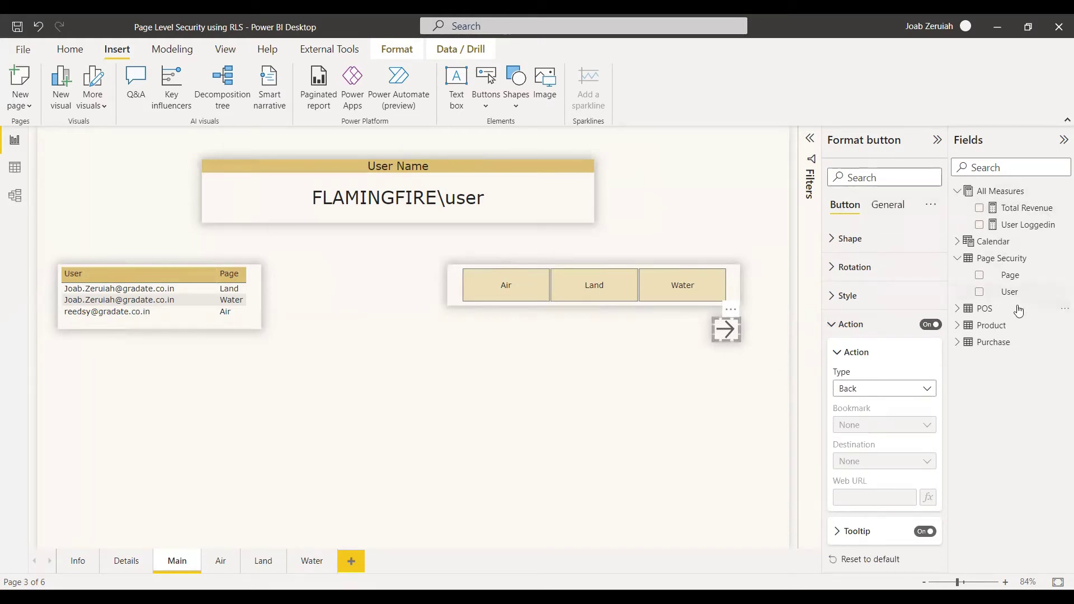
click(912, 395)
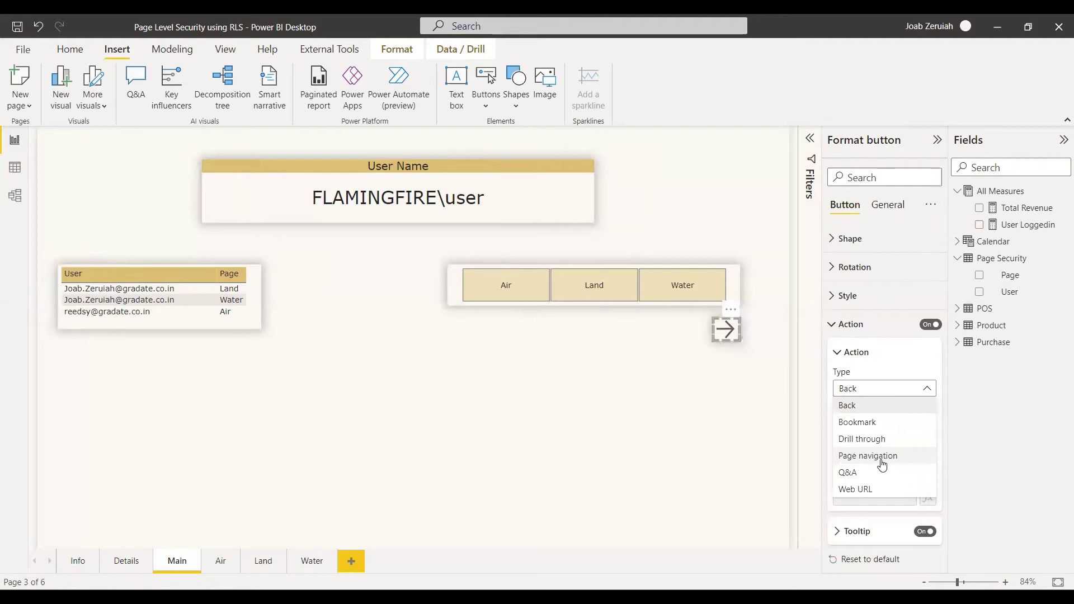
click(882, 457)
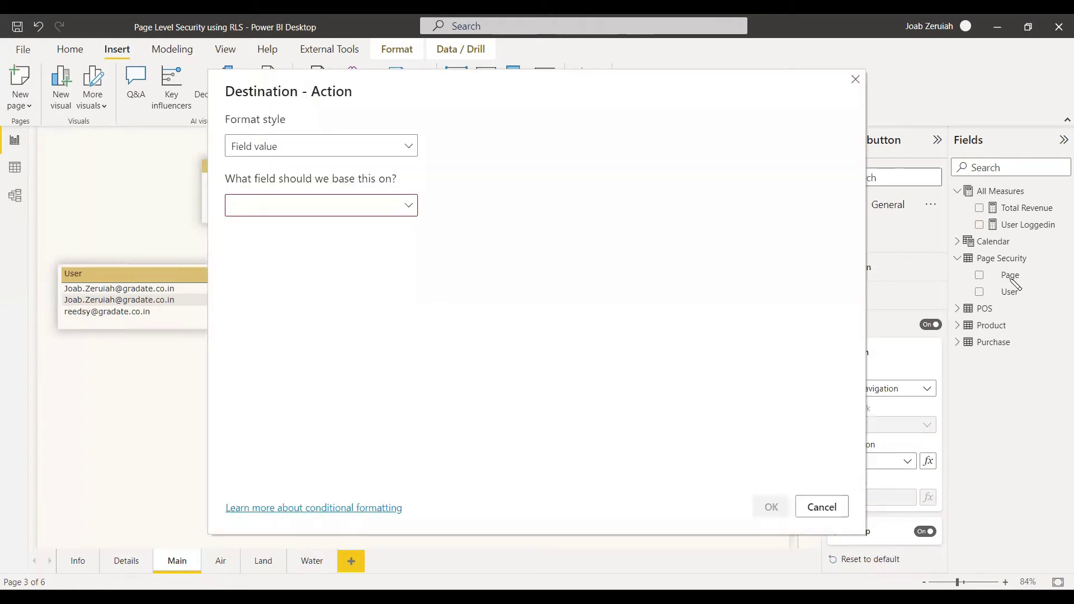
Drive the arrow's Destination by the field value of Page Security's Page (First)
click(408, 207)
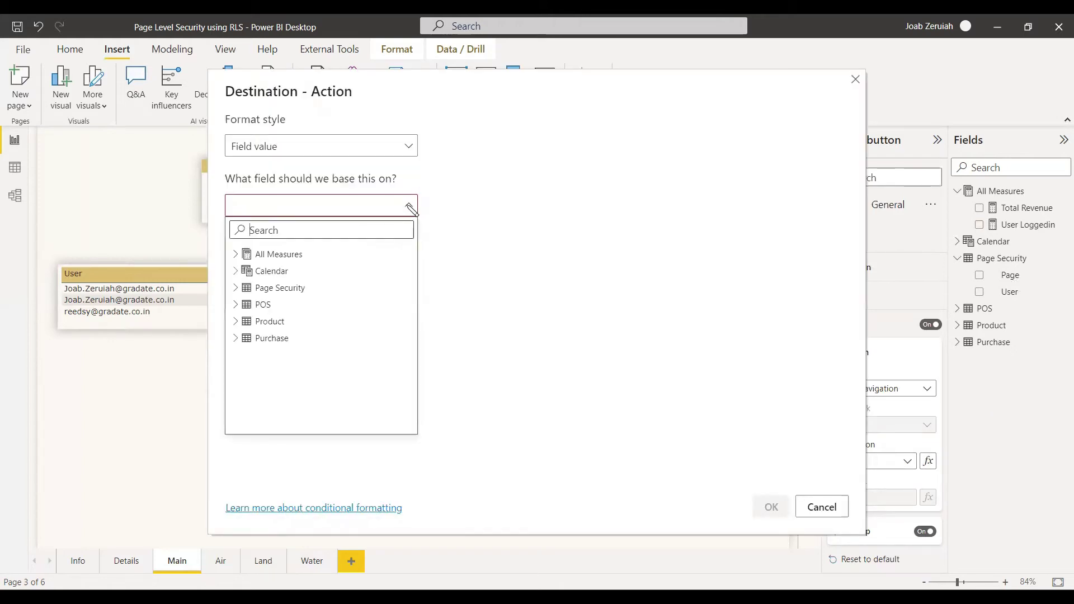
click(268, 287)
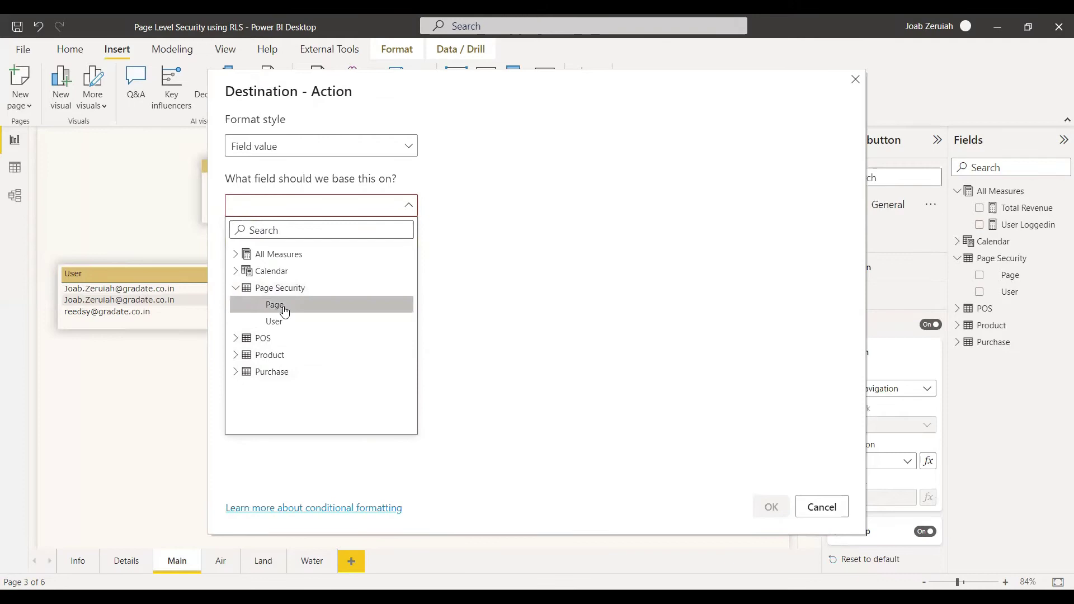
click(275, 305)
click(779, 509)
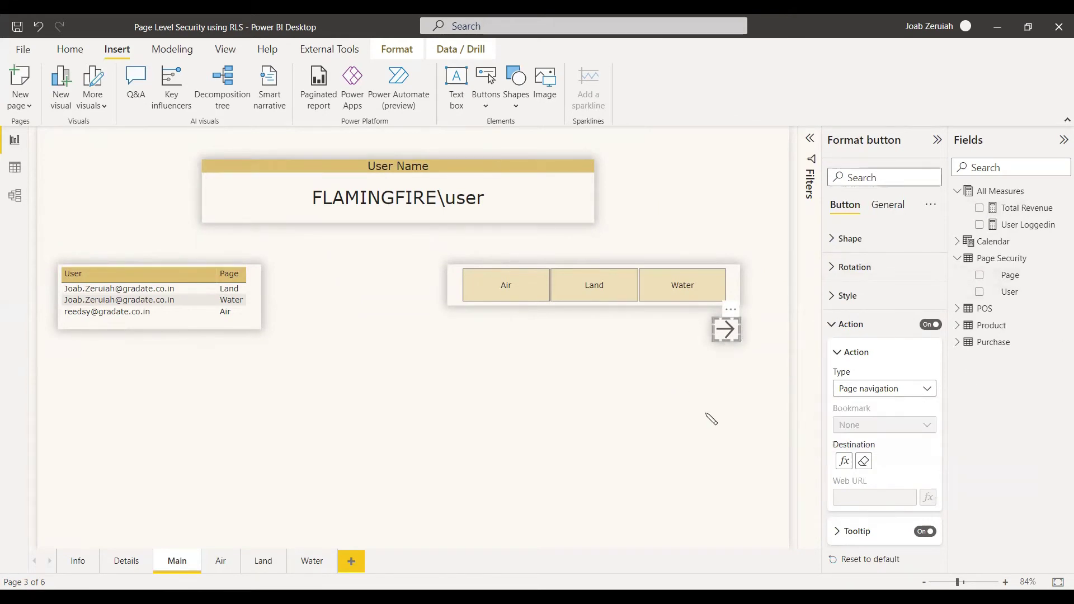
click(366, 331)
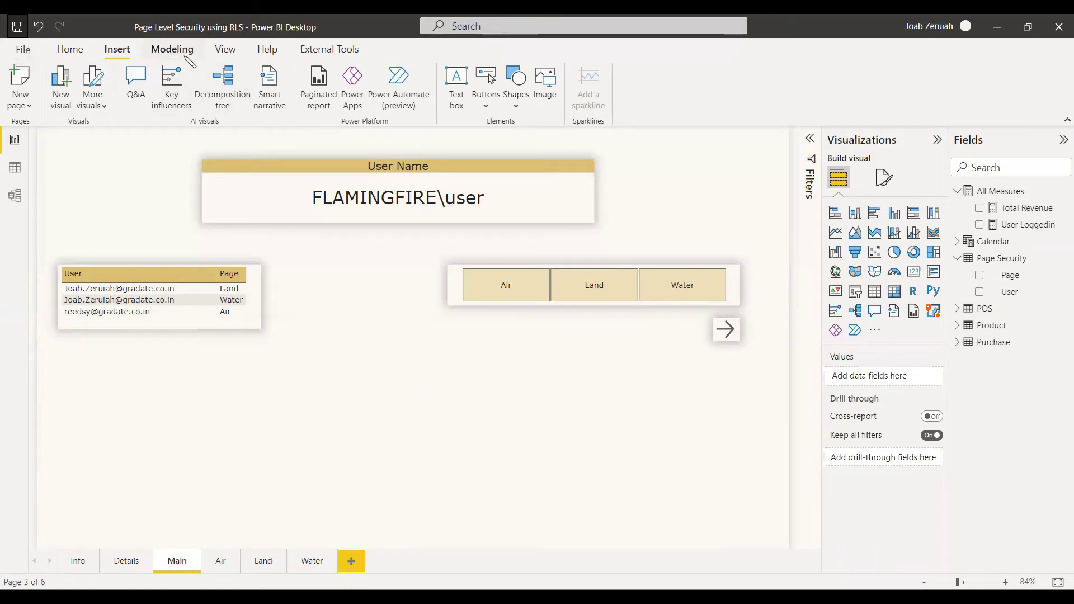
click(172, 50)
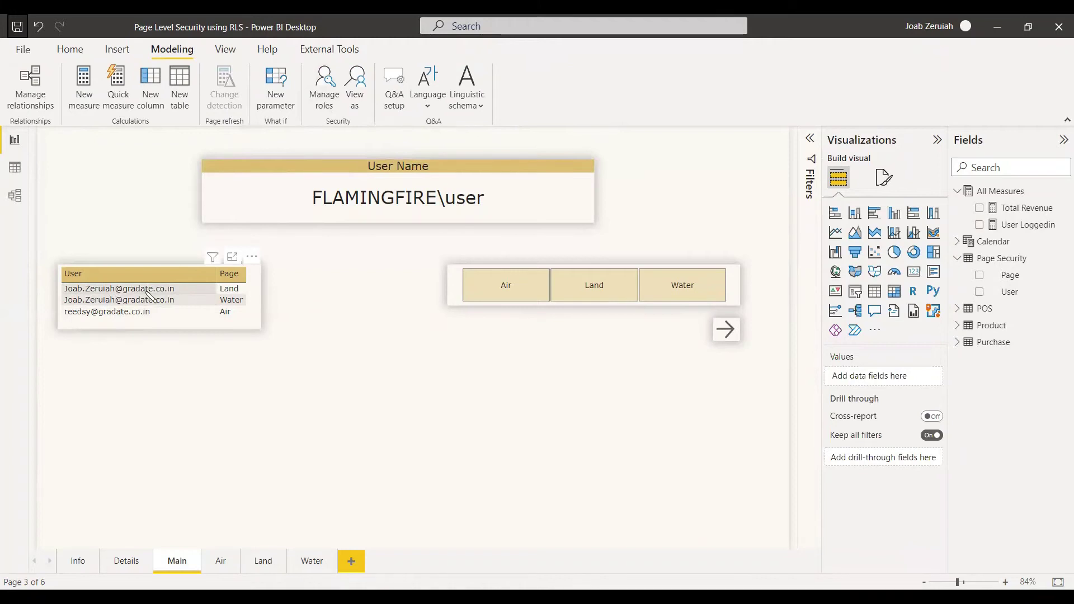
click(244, 300)
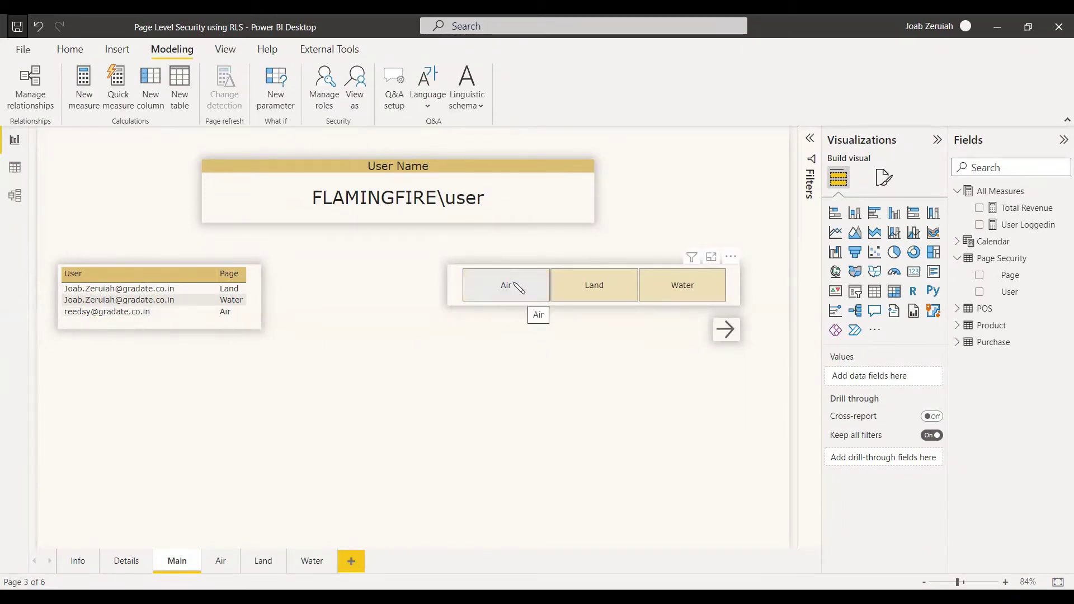
Use View as with the Page Security role and Other user, entering the test user's e-mail
click(225, 50)
click(172, 49)
click(356, 97)
click(426, 257)
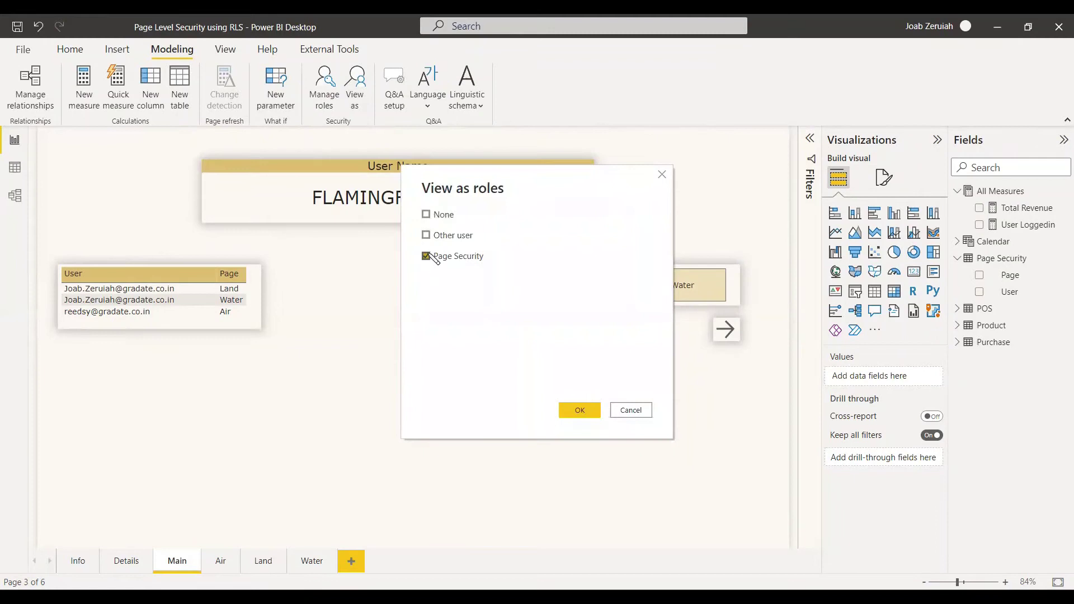
click(426, 235)
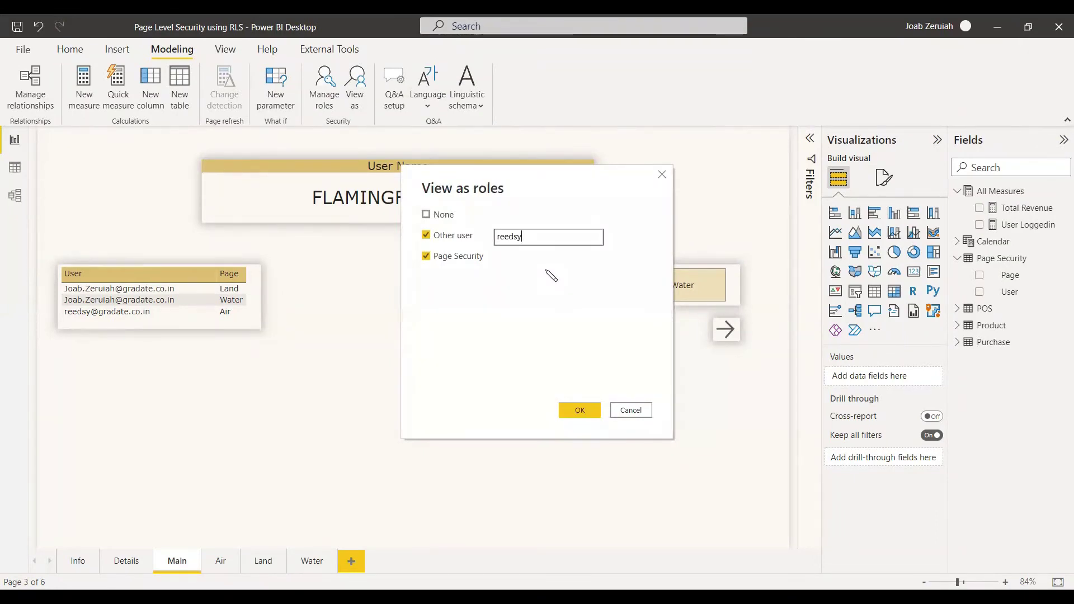
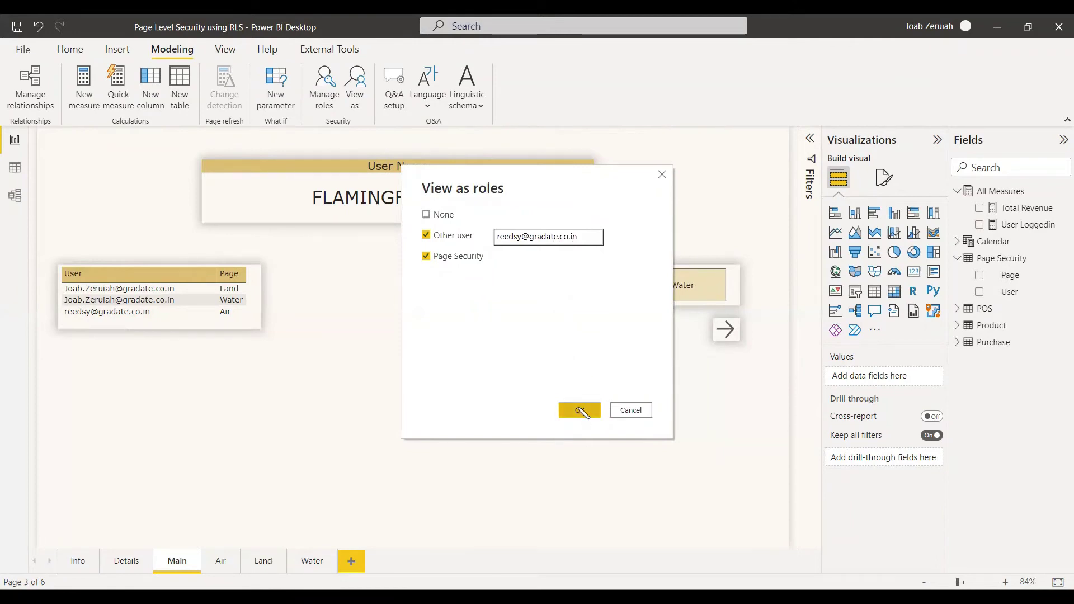
click(581, 411)
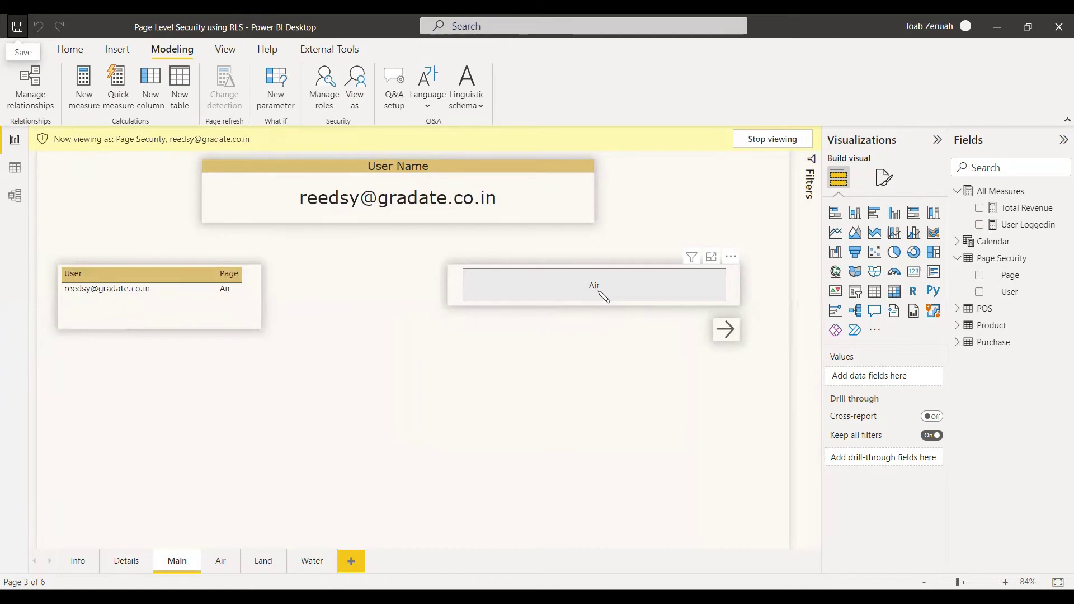
Follow the slicer's arrow to the Air page, go back to Main, and clear the slicer selection
click(622, 294)
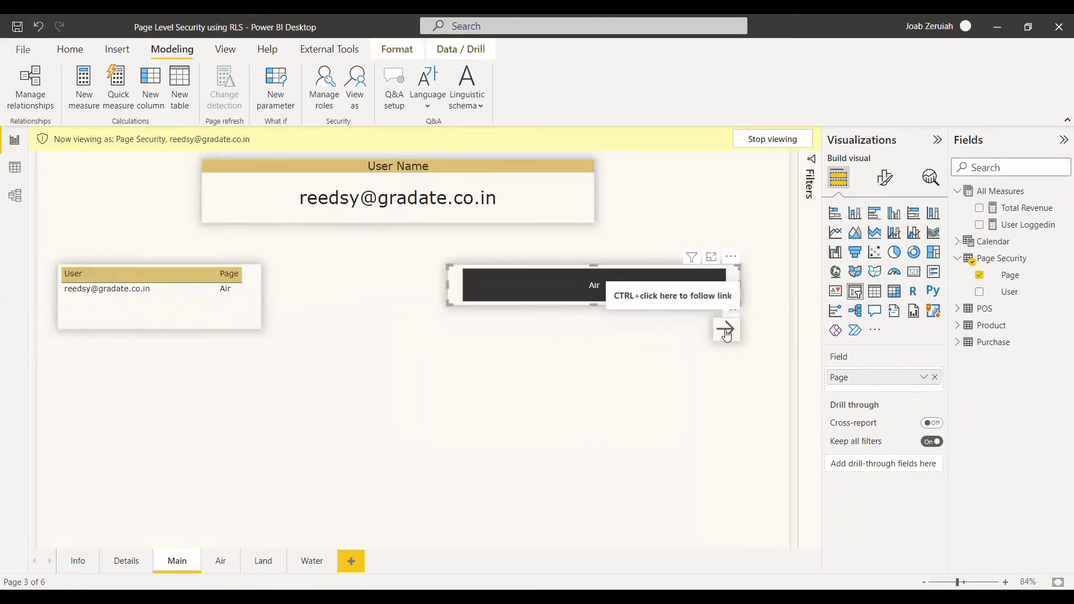
ctrl+click(726, 332)
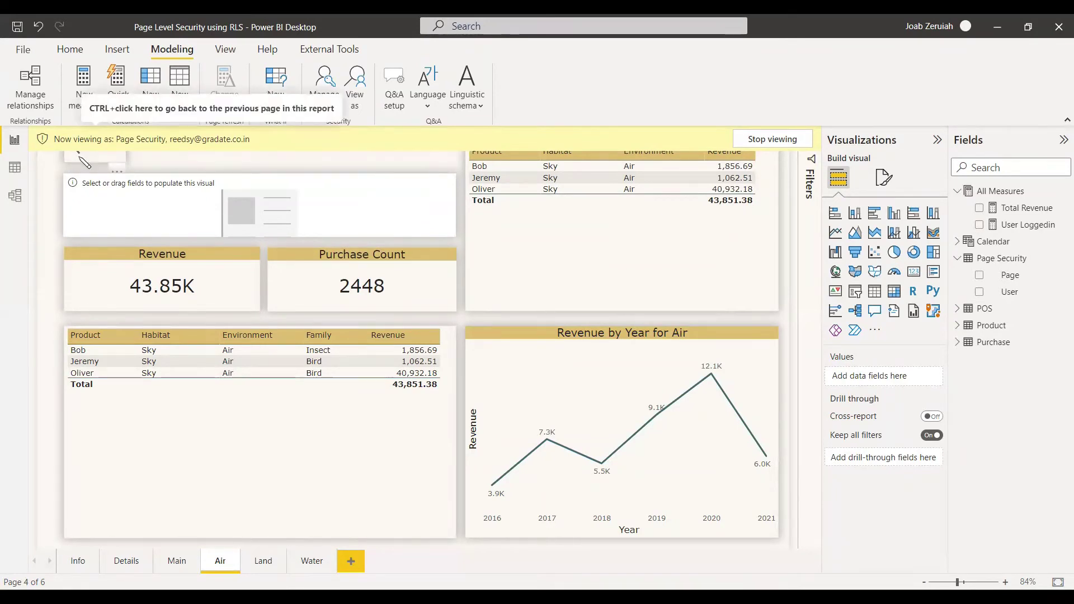
ctrl+click(80, 161)
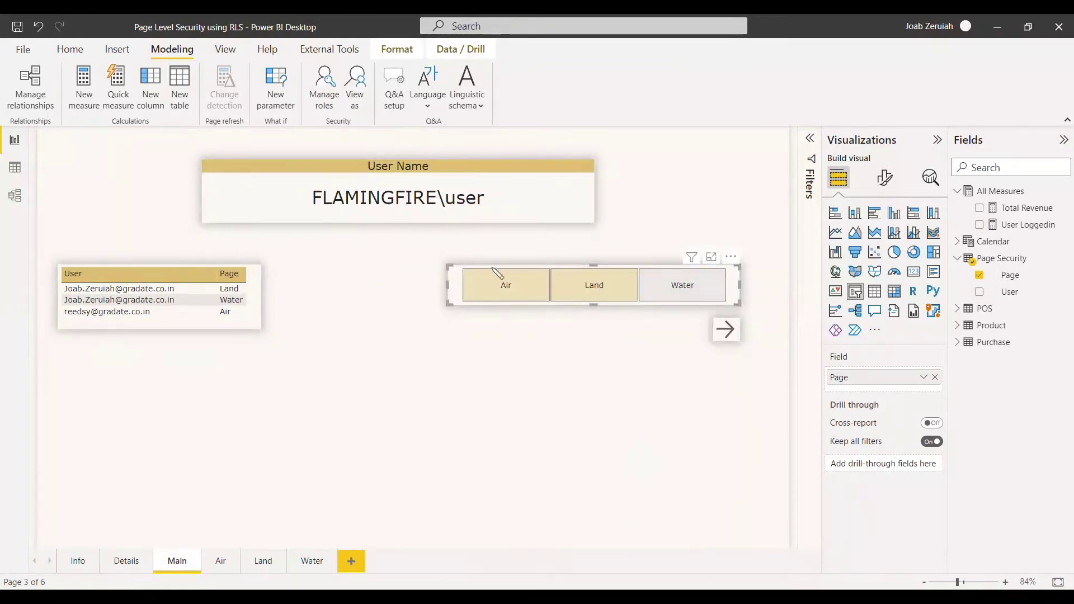
click(416, 309)
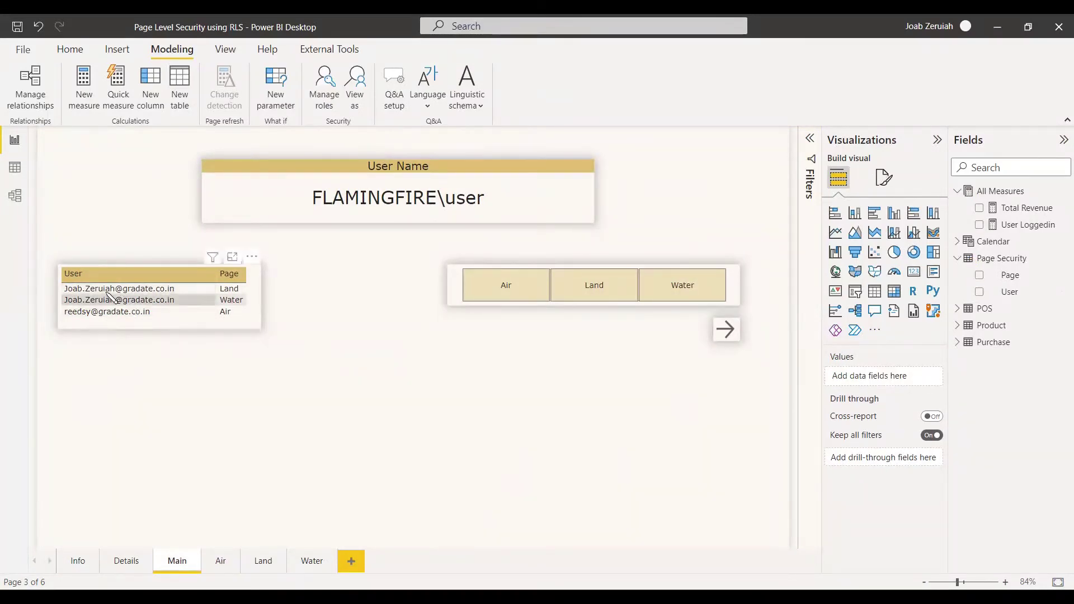
Use View as with the Page Security role and Other user, entering a second user's e-mail
click(356, 82)
click(425, 257)
click(425, 236)
click(538, 242)
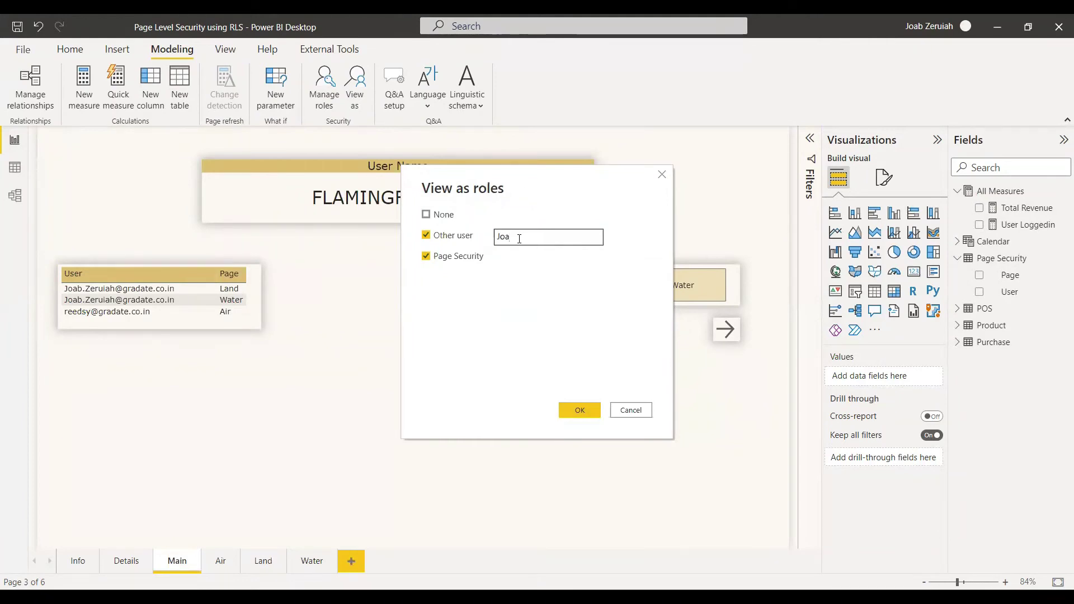
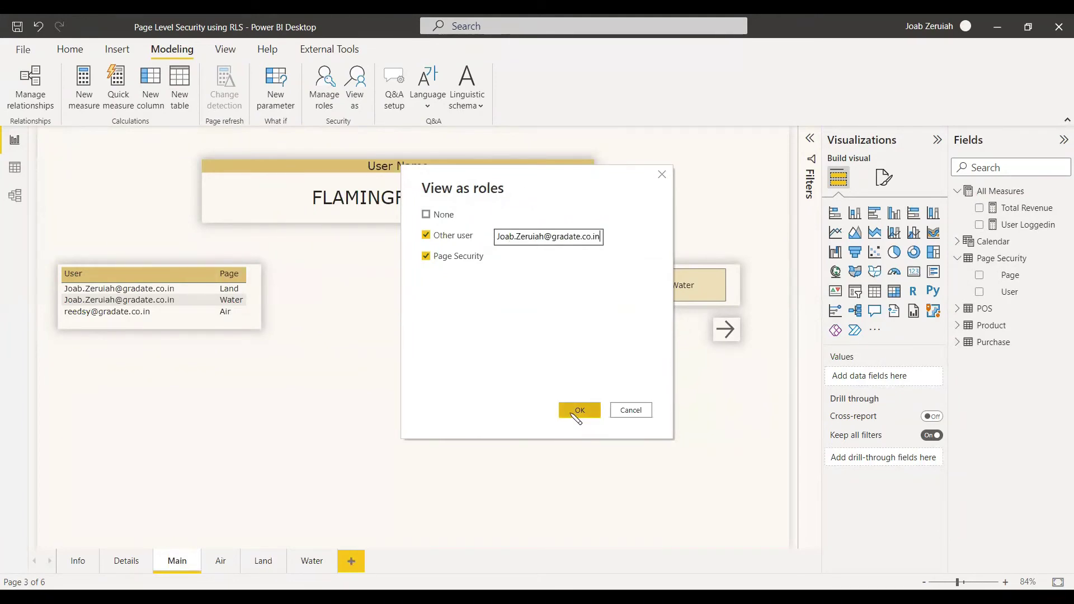
click(579, 411)
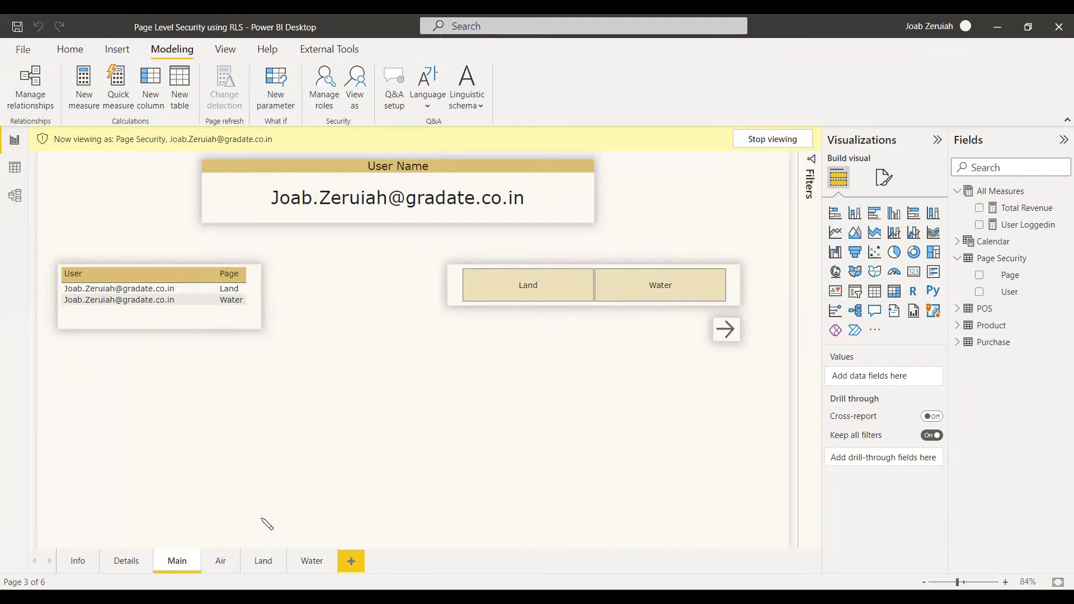
Pick Land in the slicer, follow the arrow to the Land page, and return to Main
click(551, 287)
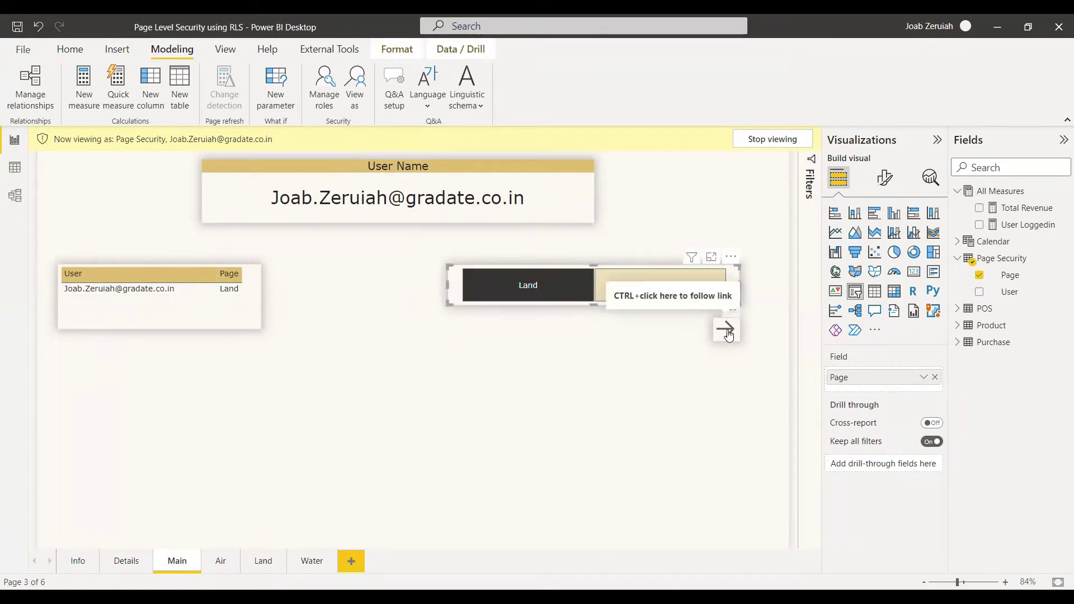
ctrl+click(727, 331)
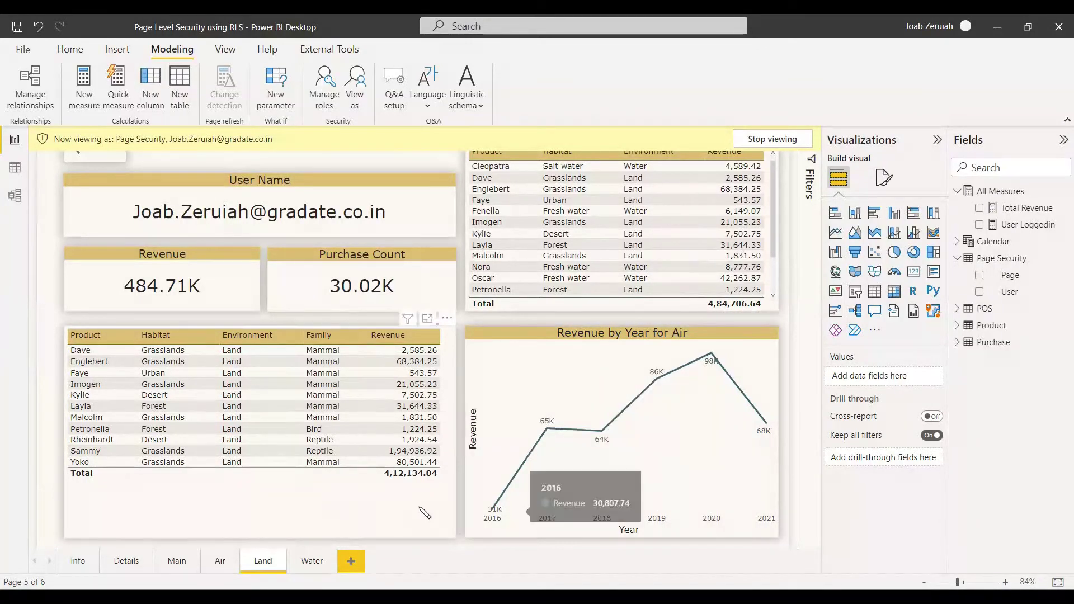
click(93, 160)
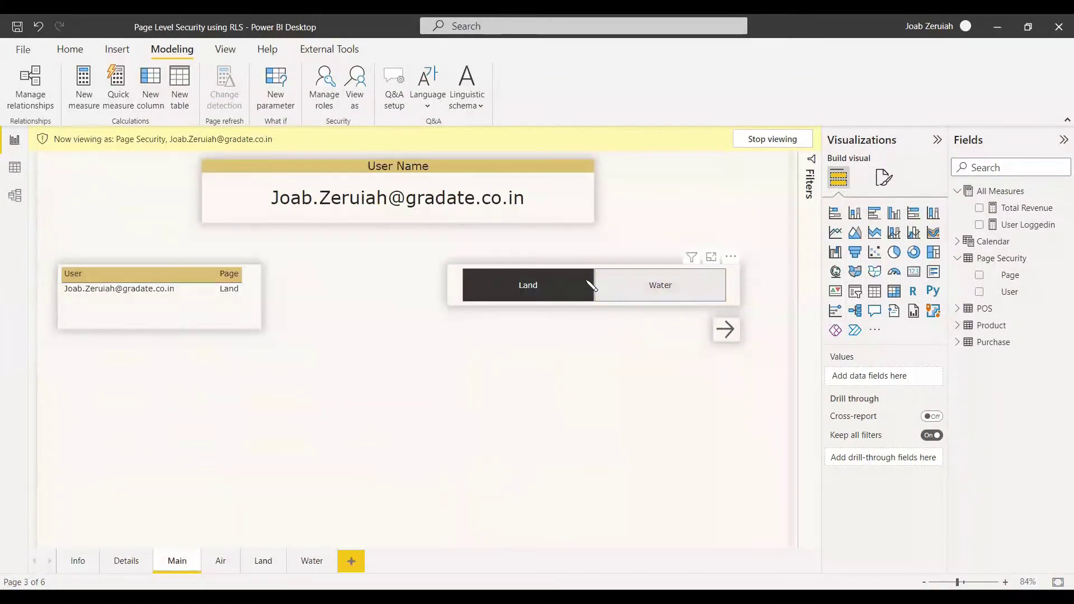
Pick Water, follow the arrow to the Water page, then return to Main and stop viewing as the role
click(666, 287)
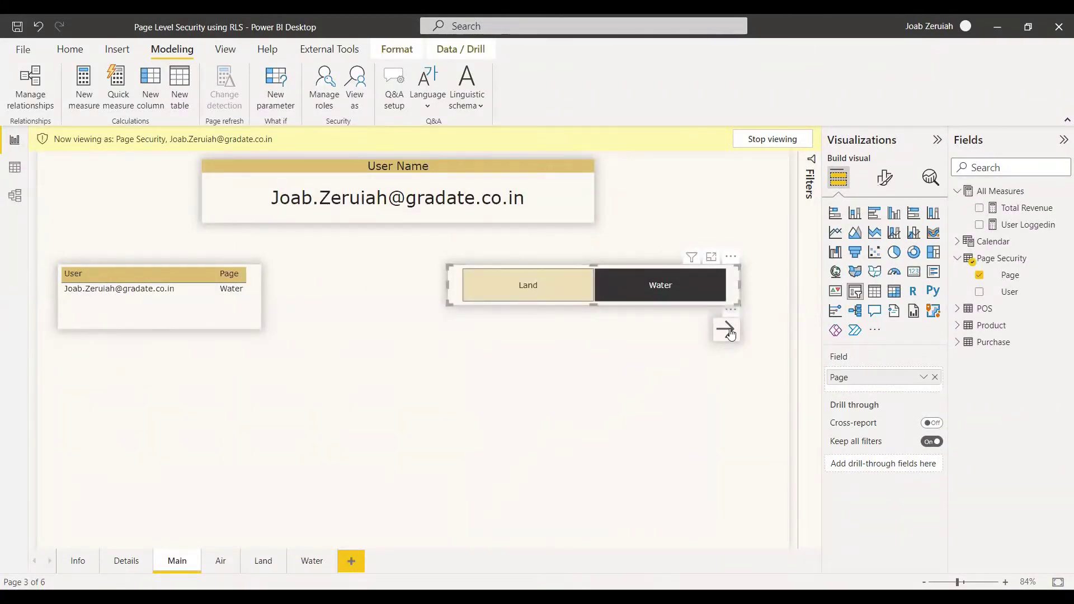
click(728, 331)
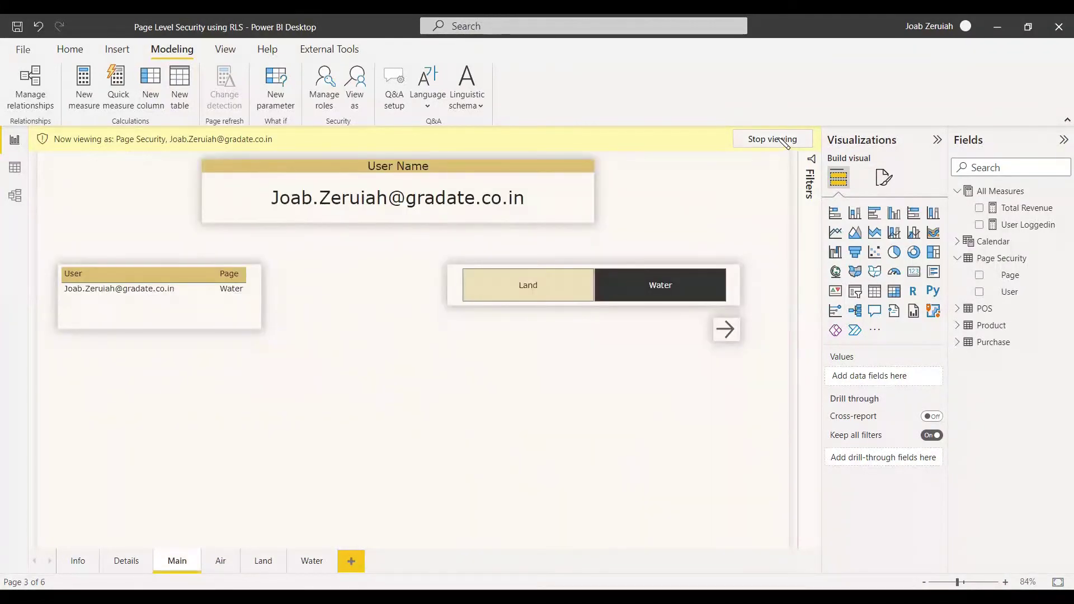
click(772, 139)
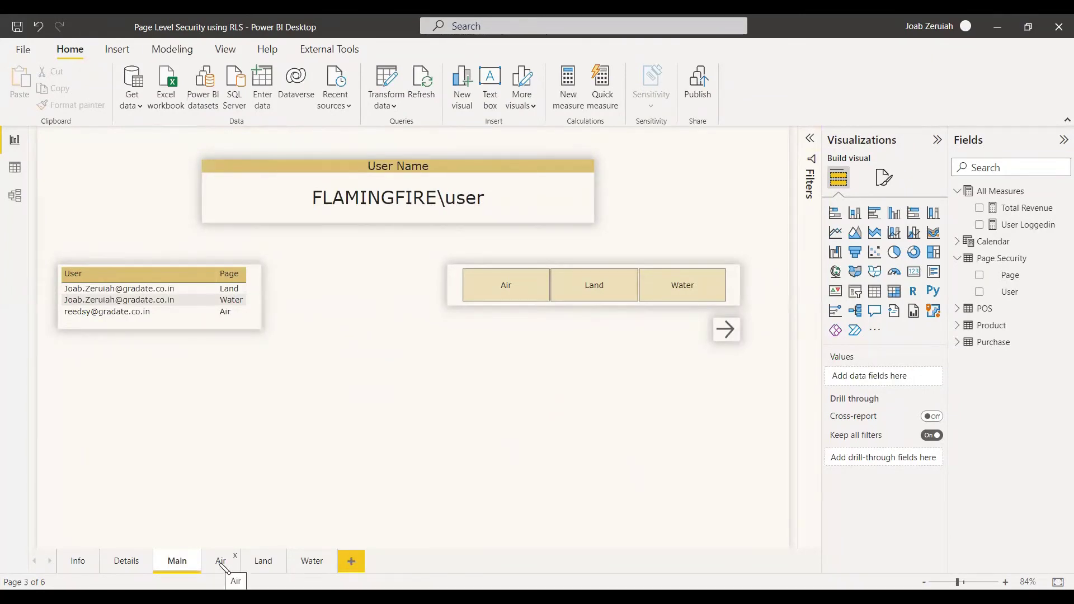
Hide the Air, Land and Water pages, then publish 'Page Level Security using RLS.pbix' to My workspace
right_click(221, 568)
click(256, 552)
right_click(263, 564)
click(305, 552)
right_click(308, 564)
click(326, 554)
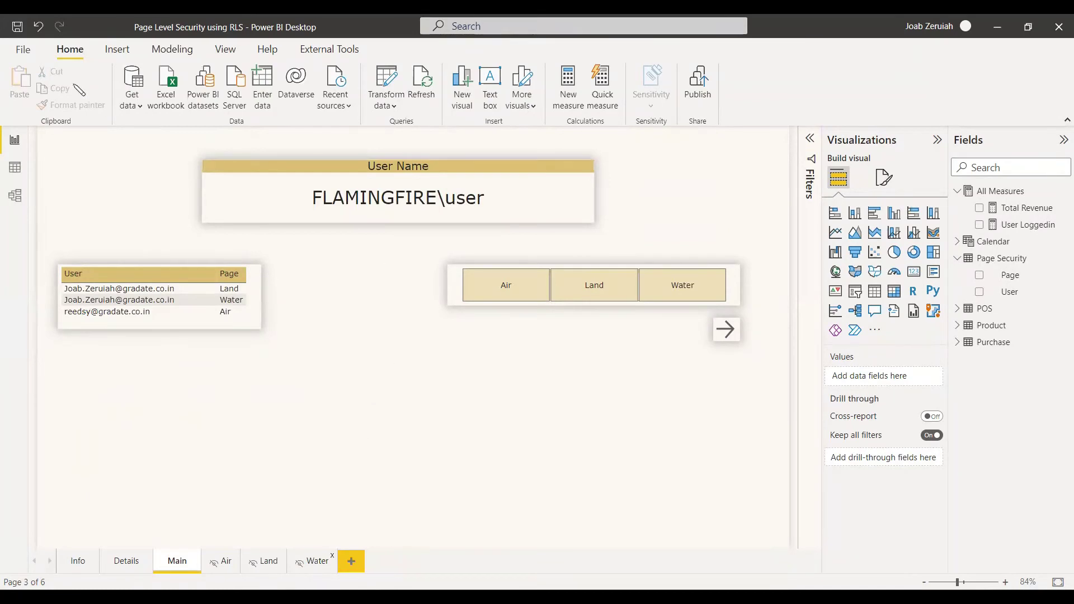
click(697, 81)
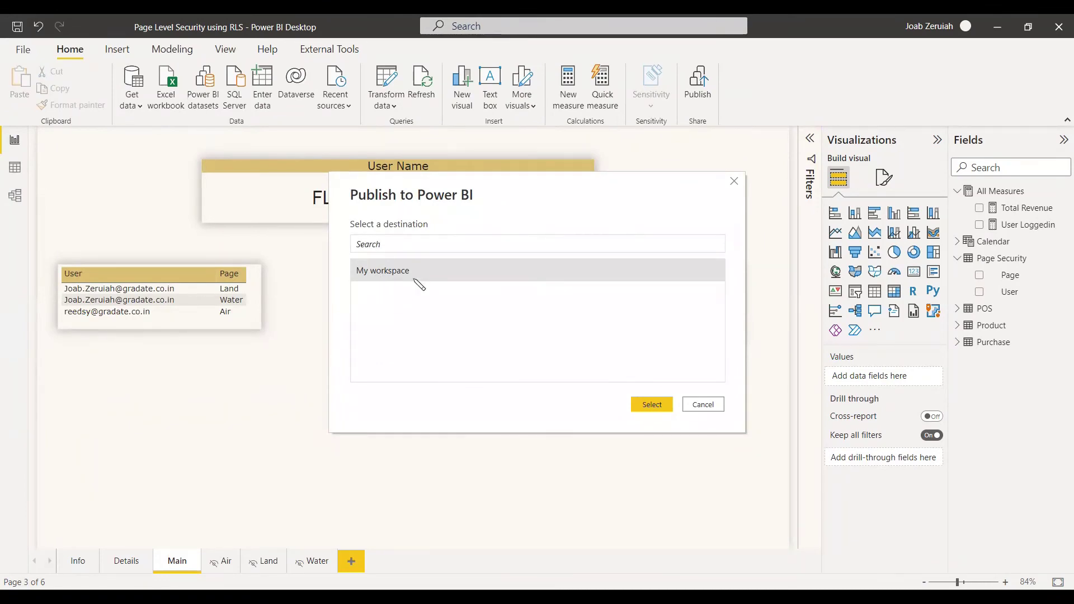
click(651, 404)
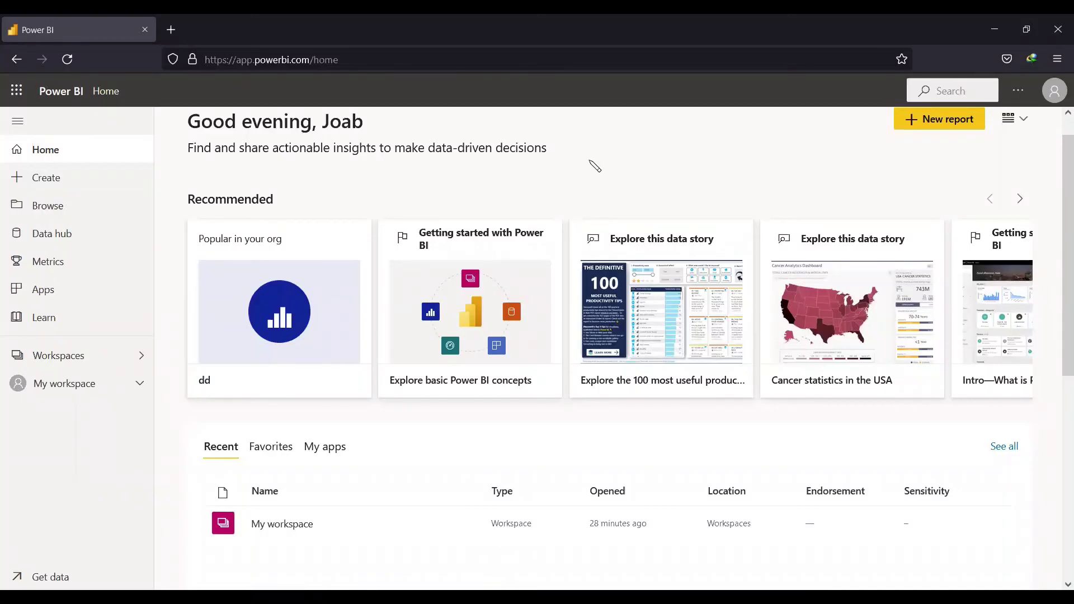
Go to My workspace and open Security for the 'Page Level Security using RLS' dataset
click(36, 150)
click(75, 386)
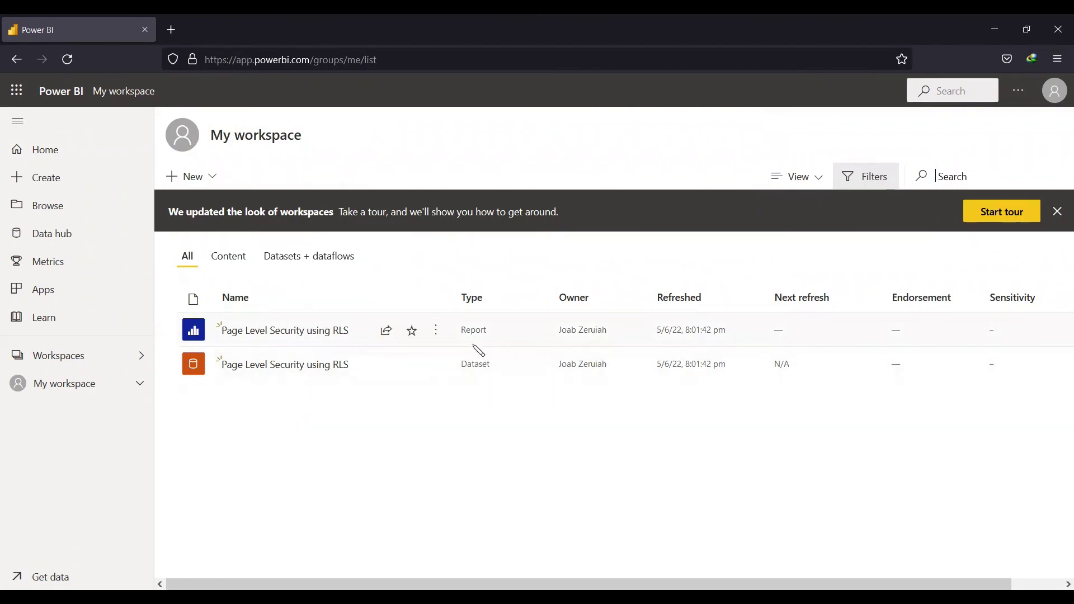
click(140, 385)
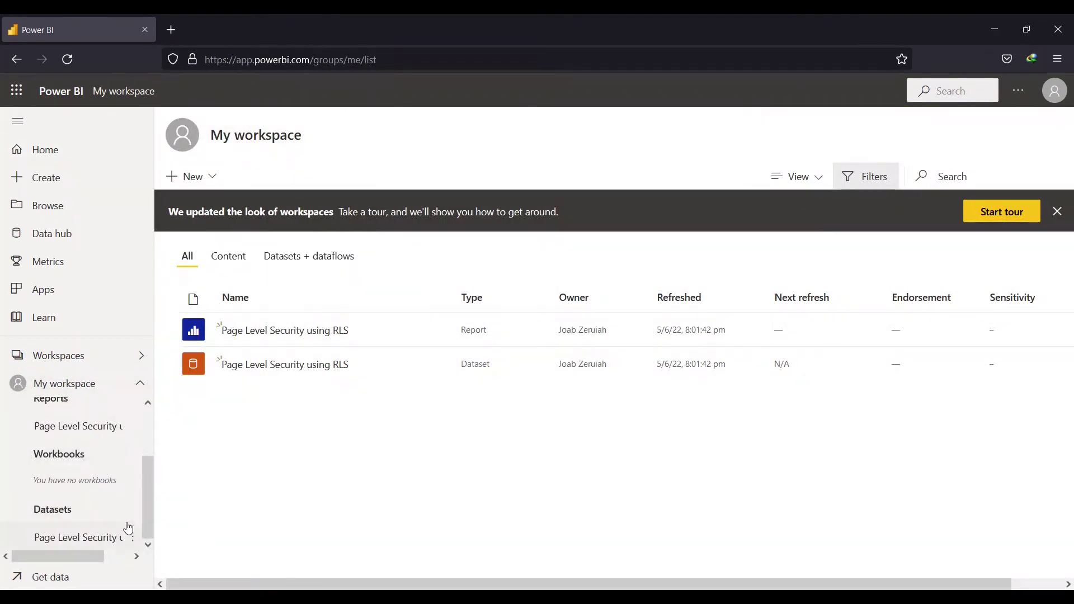
click(437, 368)
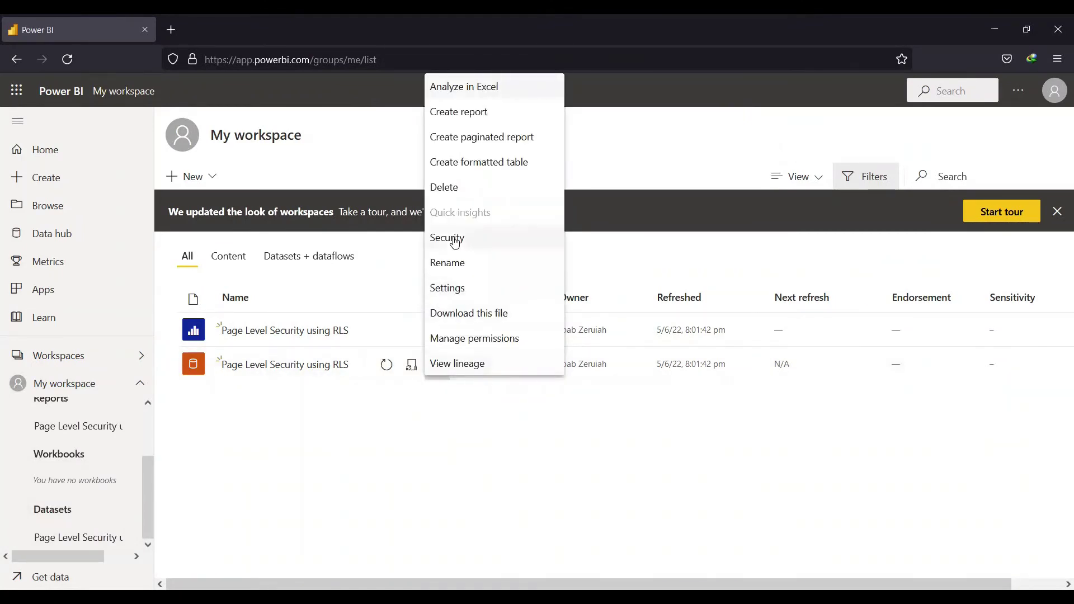
click(443, 415)
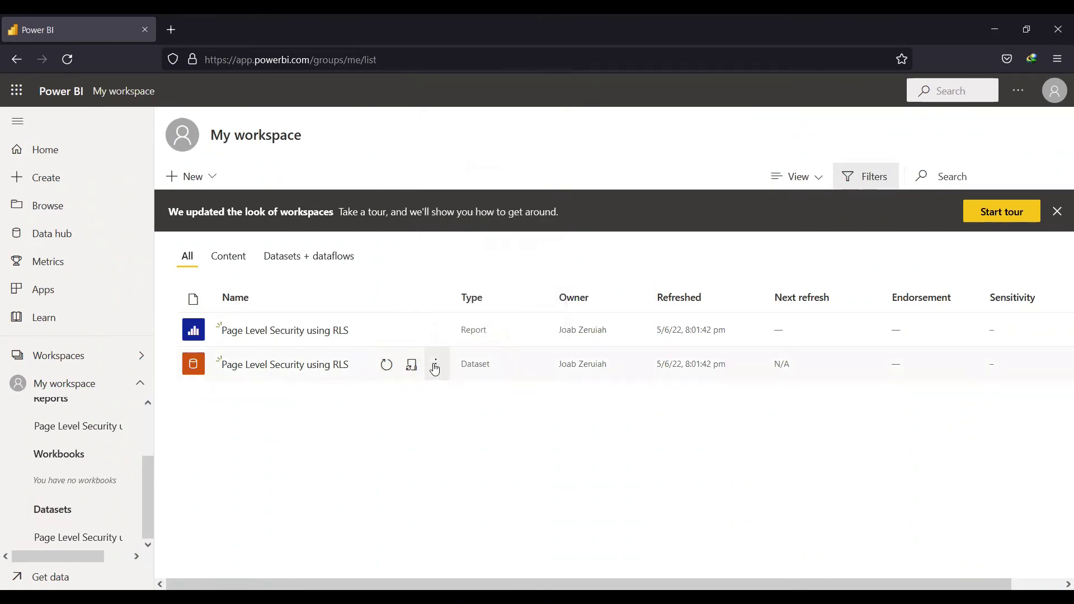
click(434, 367)
click(311, 384)
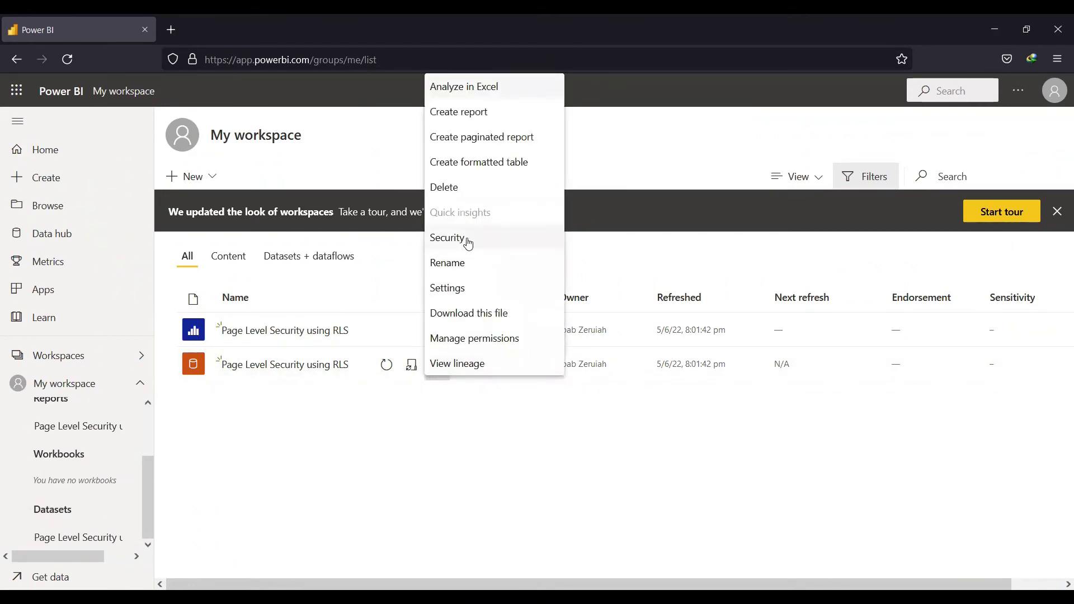
click(468, 244)
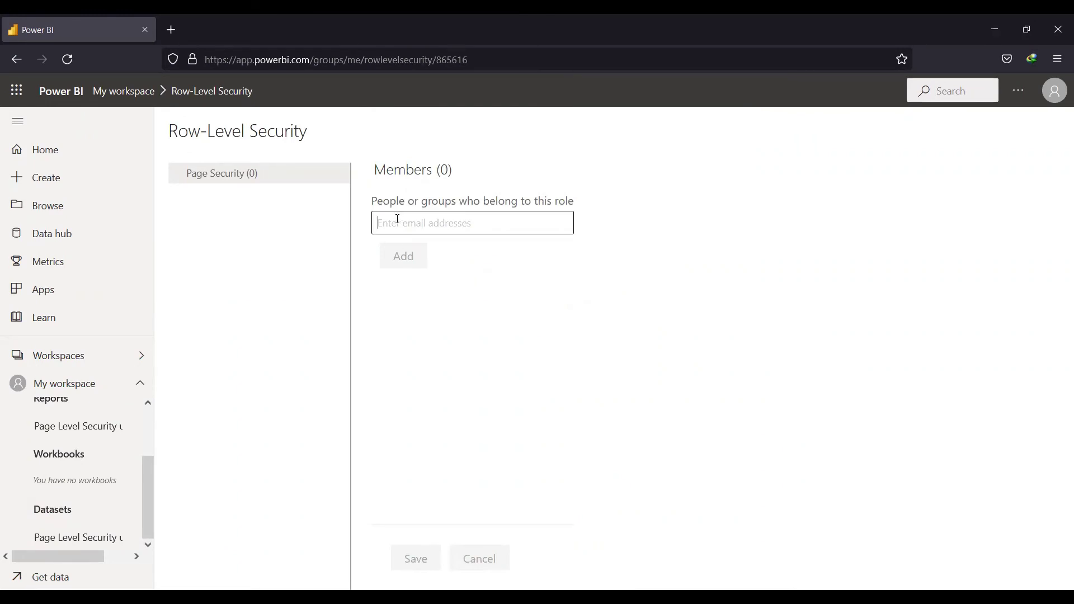
Add a member's e-mail to the Page Security role and save the membership
click(398, 222)
click(405, 279)
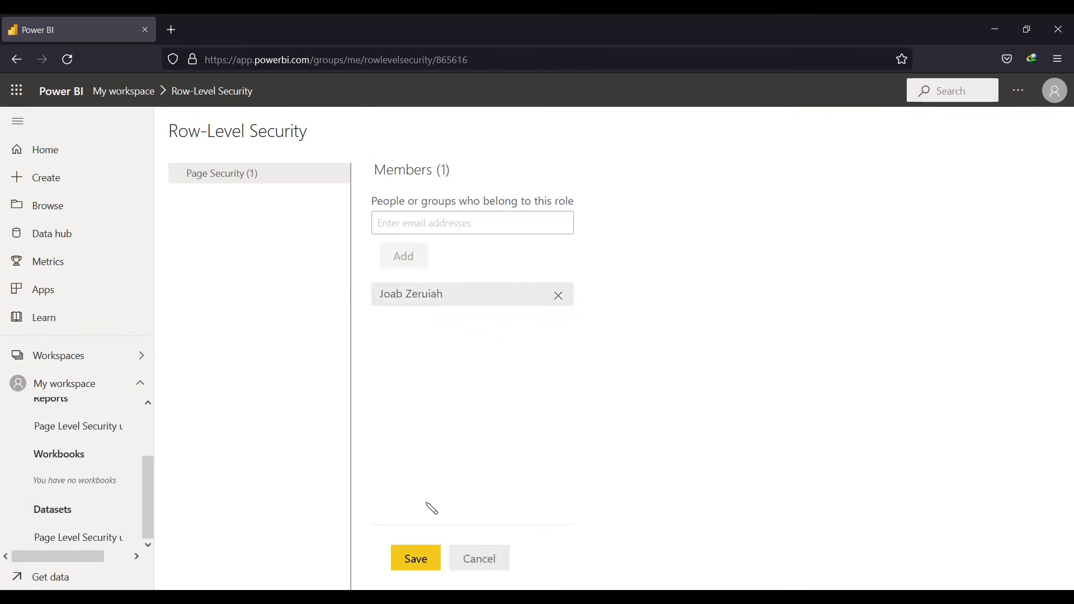
click(424, 558)
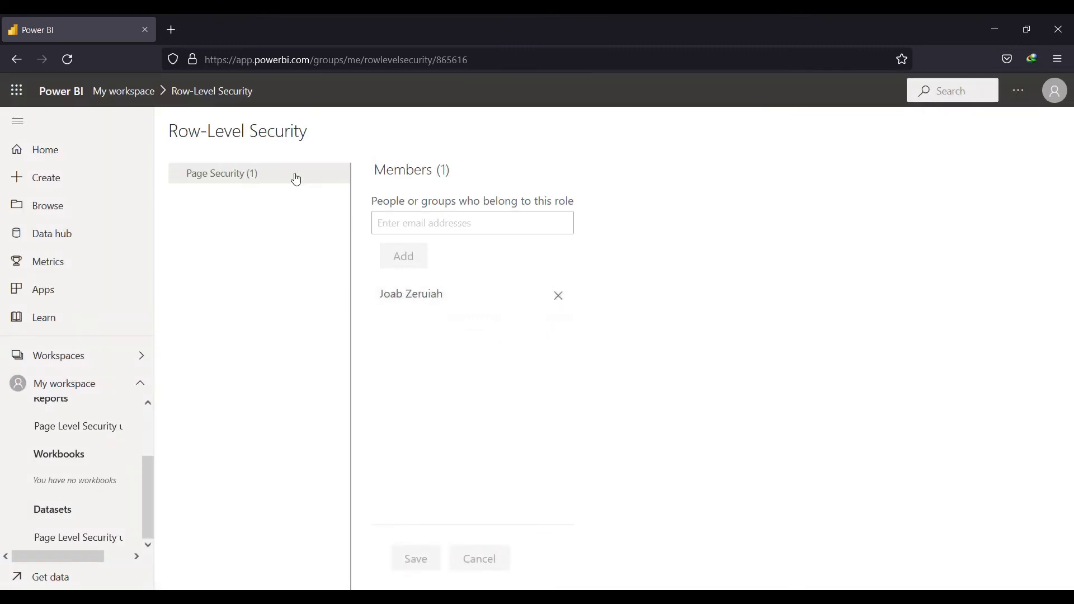
Test the report as the Page Security role from the role's options menu
click(340, 175)
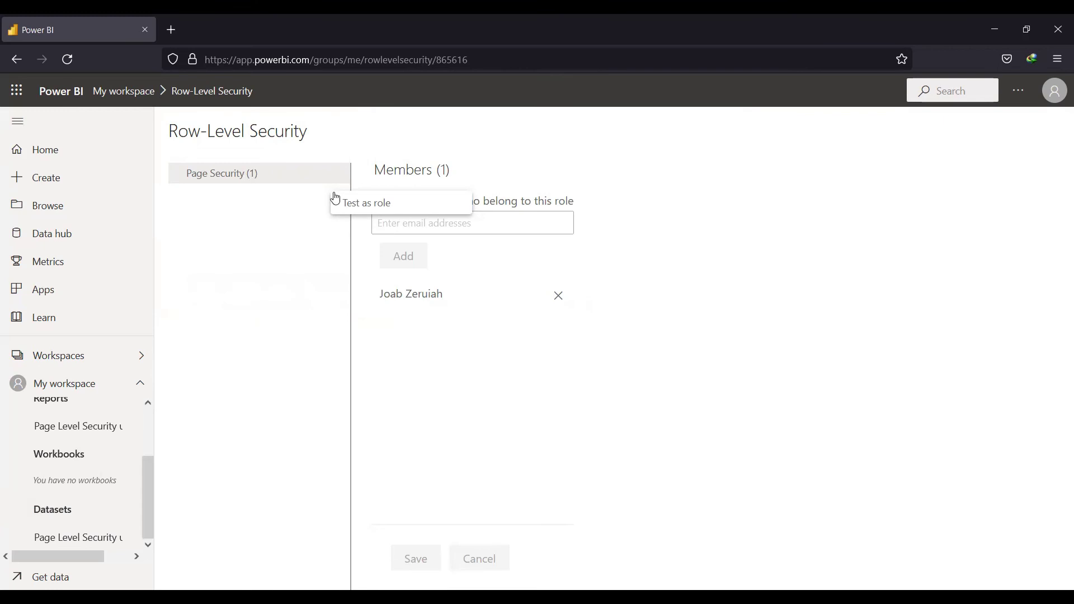
click(289, 245)
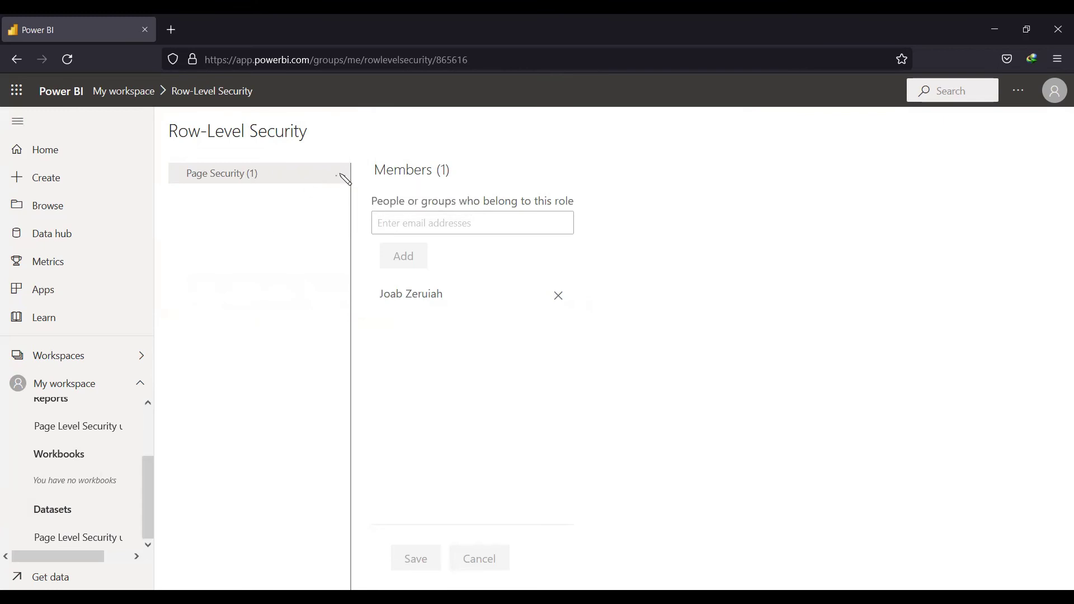
click(341, 177)
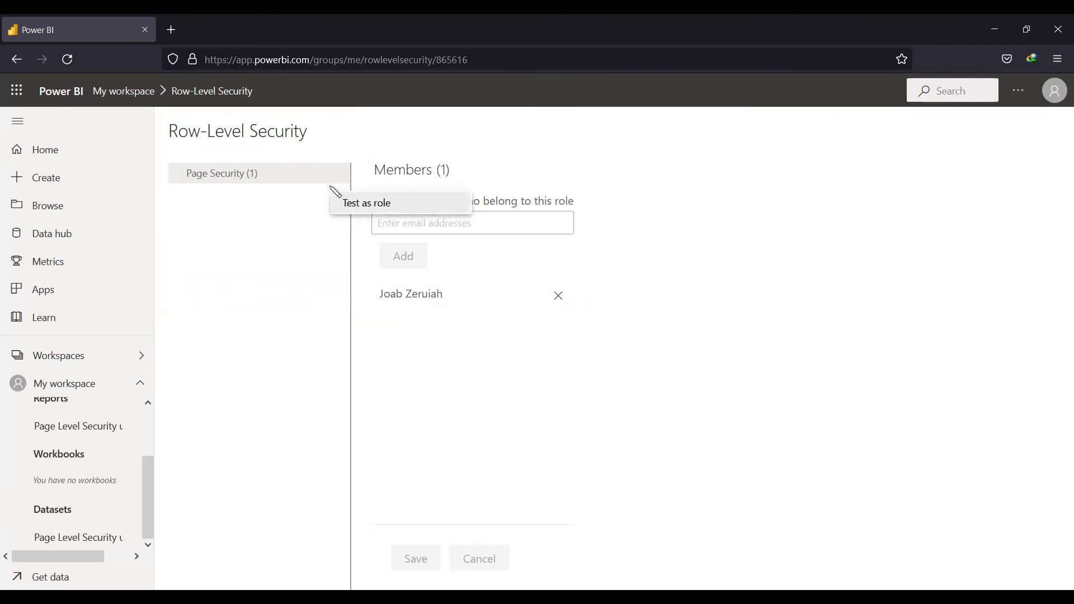
click(339, 182)
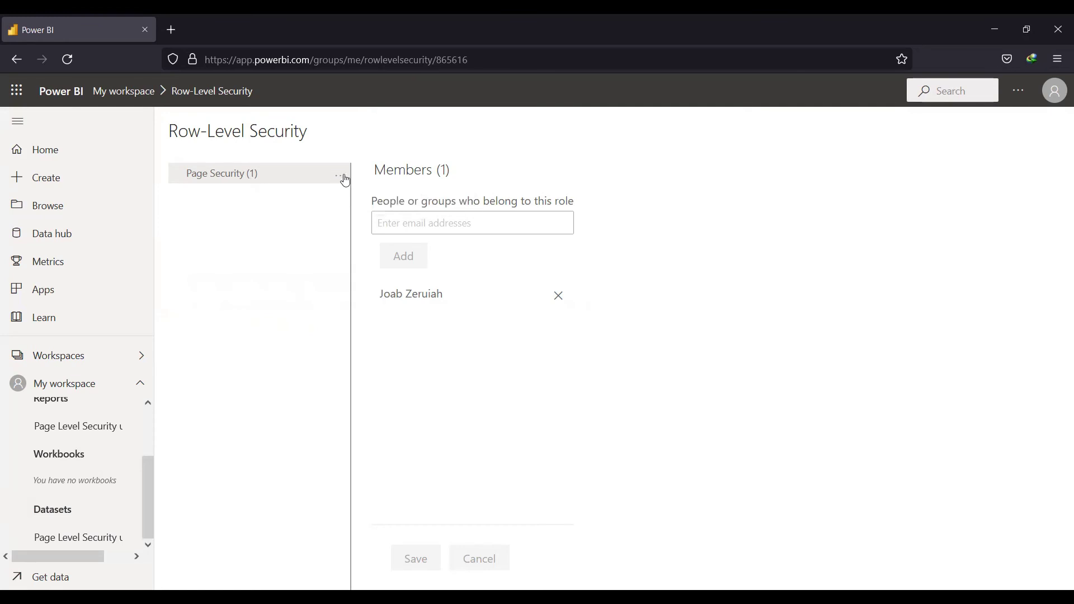
click(343, 177)
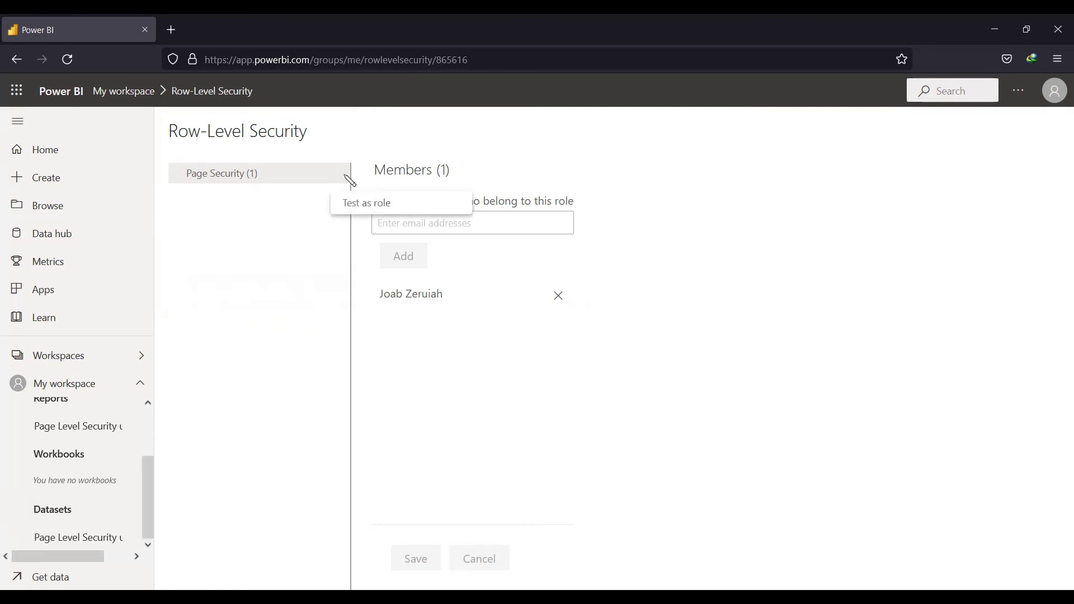
click(364, 211)
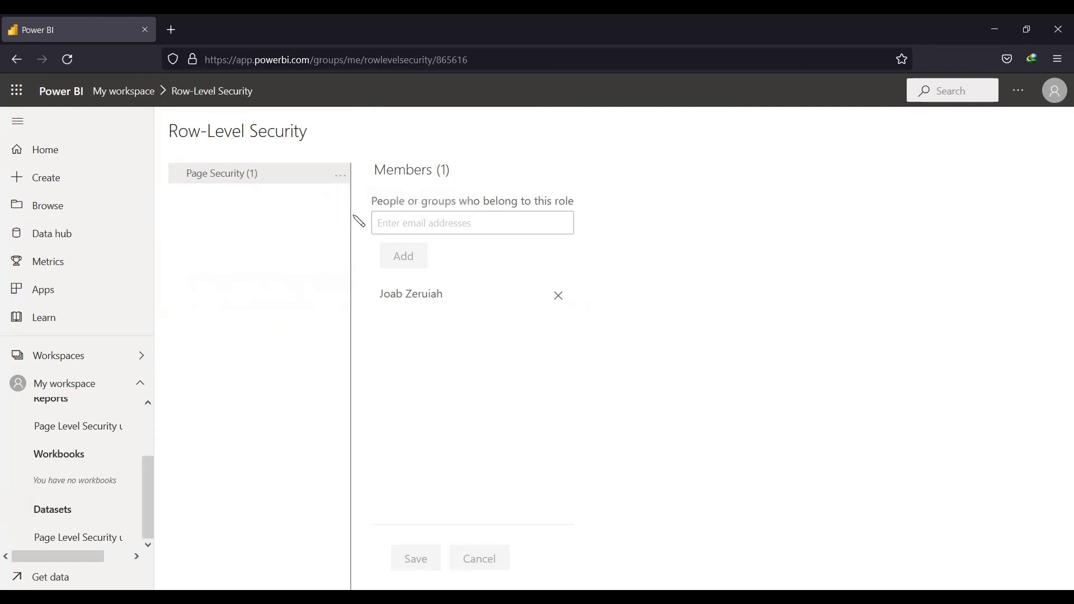
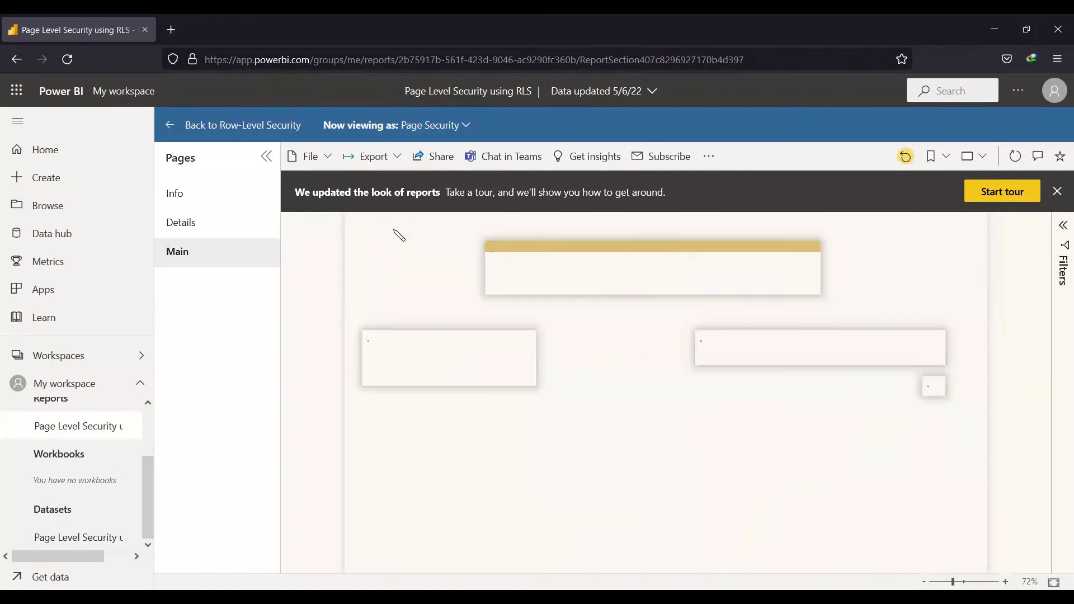
Preview the Water page from the slicer, return to Main, then go back to Row-Level Security
click(874, 353)
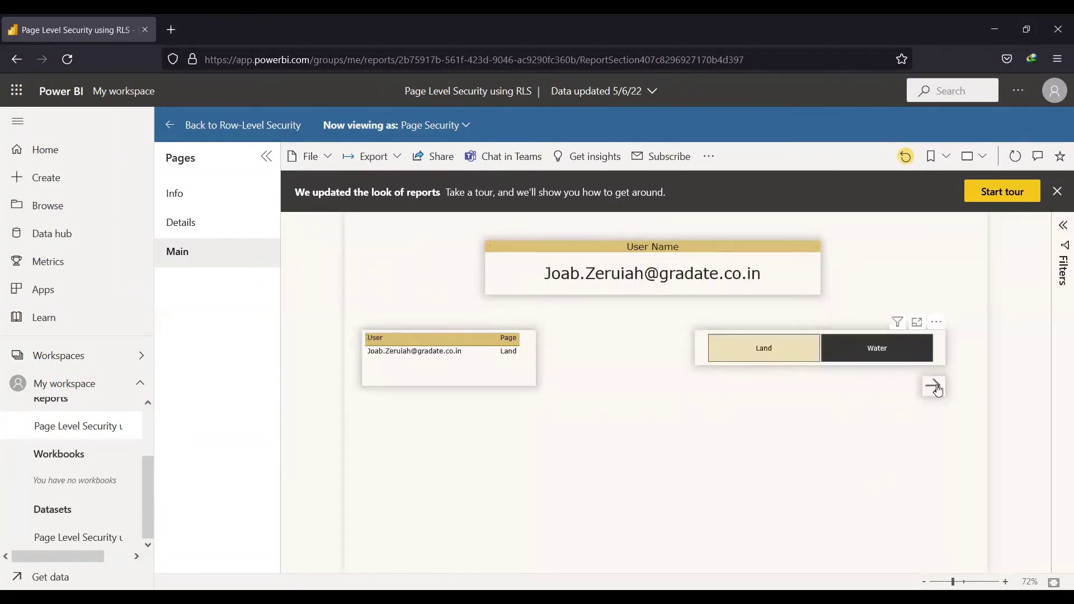
click(932, 385)
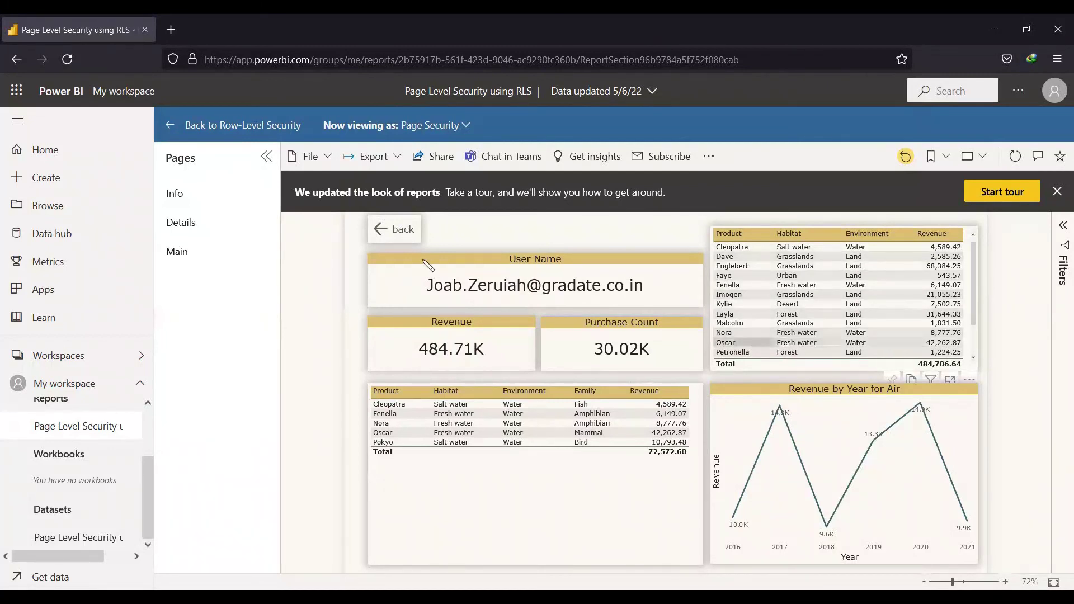
click(379, 229)
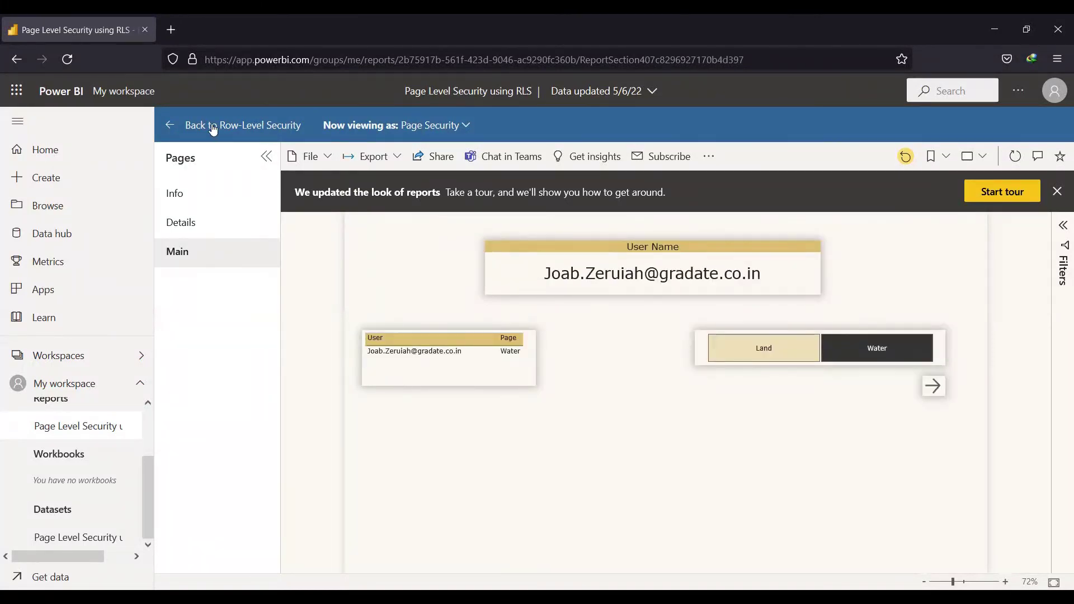
click(217, 126)
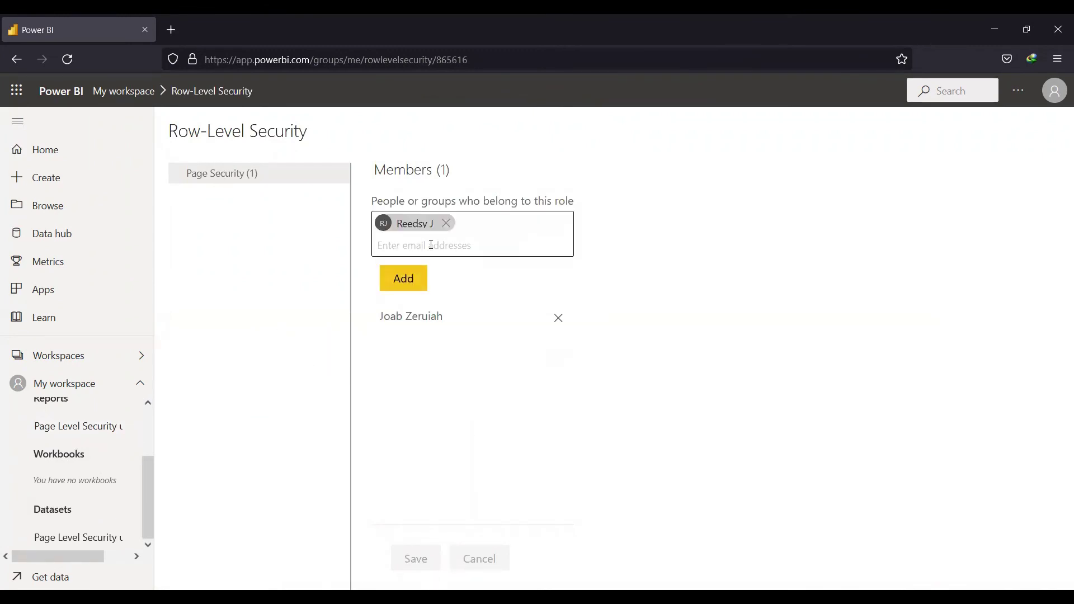
Add the second person as a Page Security member and save the role
click(473, 251)
click(421, 280)
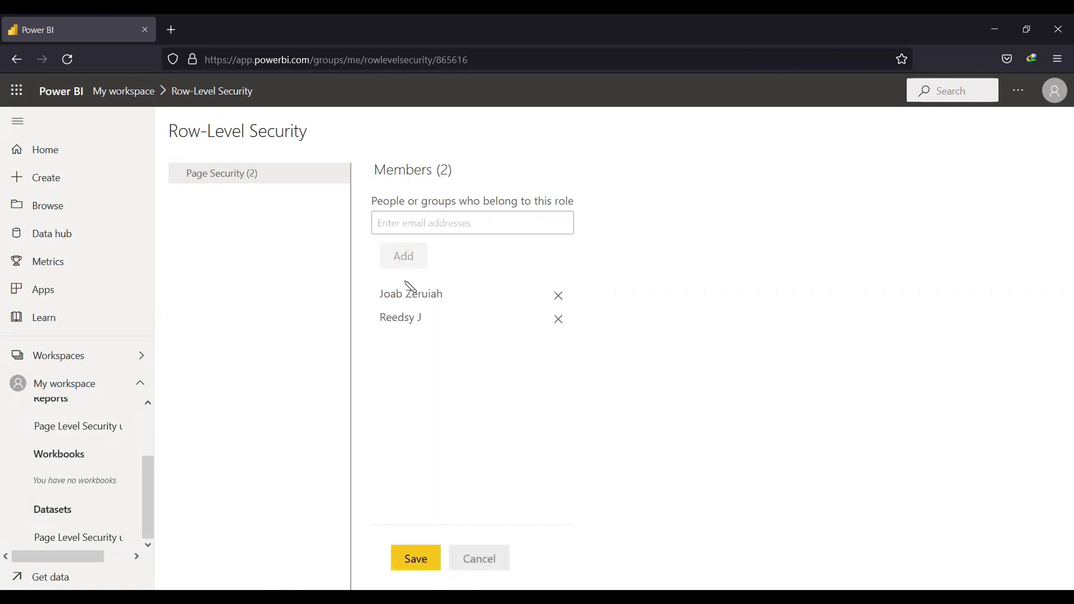
click(410, 557)
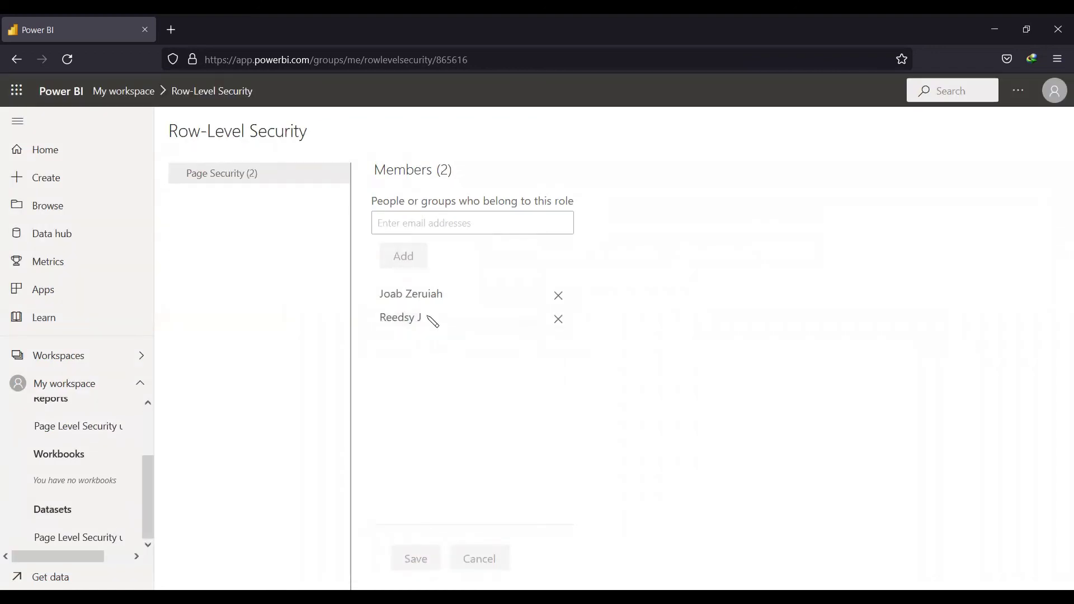
mouse_move(337, 184)
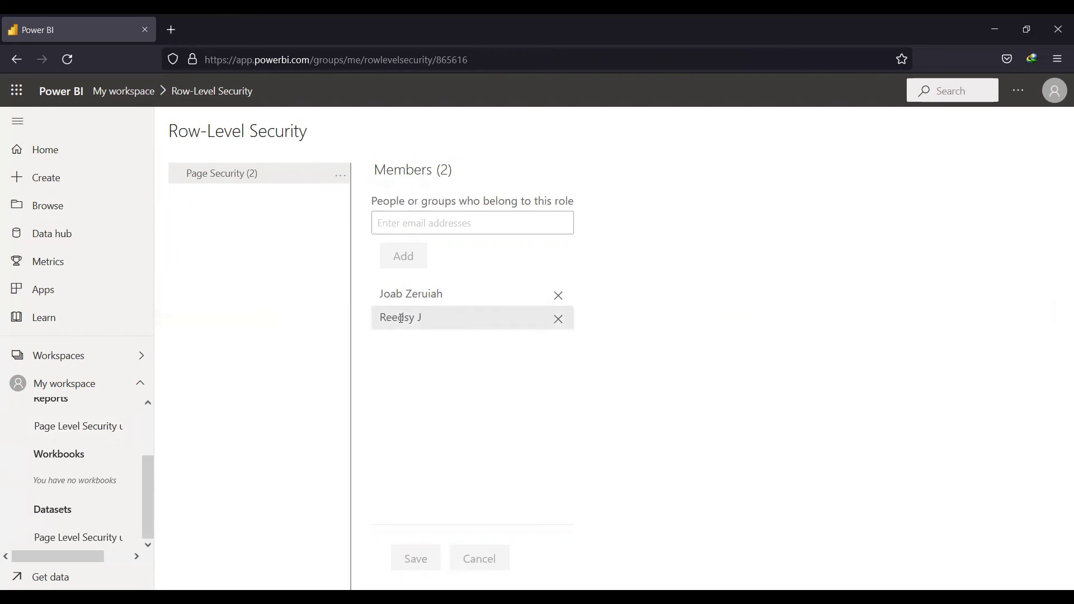
click(338, 176)
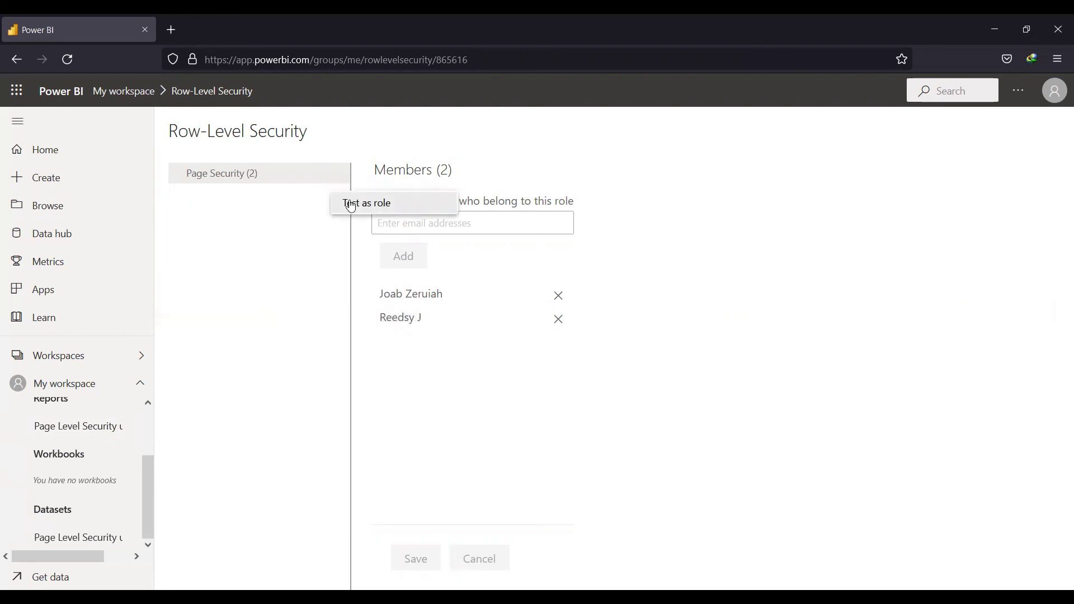
Test the report as Page Security and clear the Water slicer so Land and Water both show
click(351, 205)
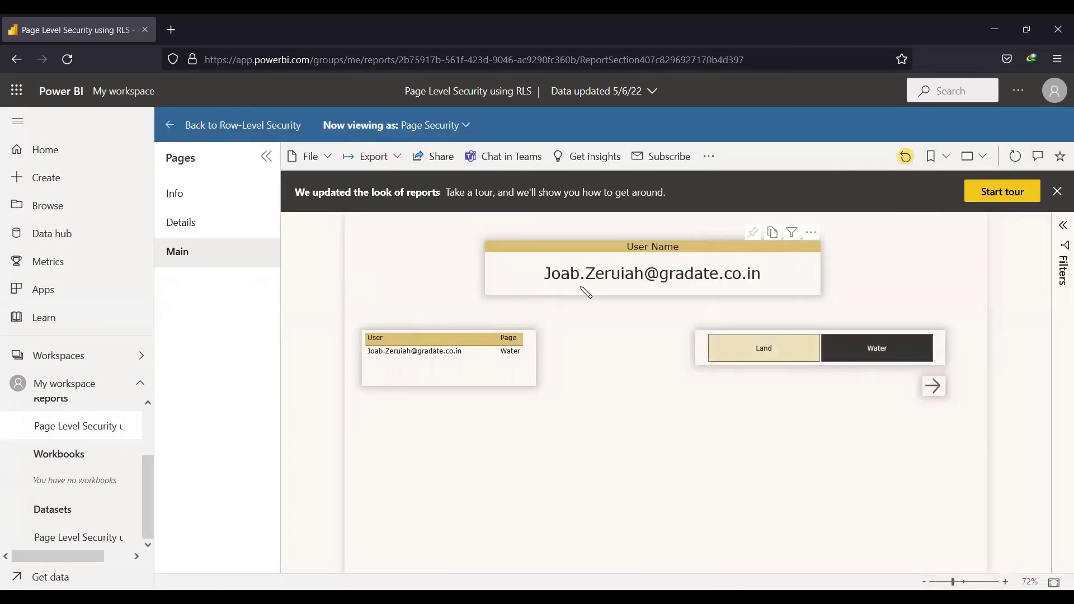
click(894, 361)
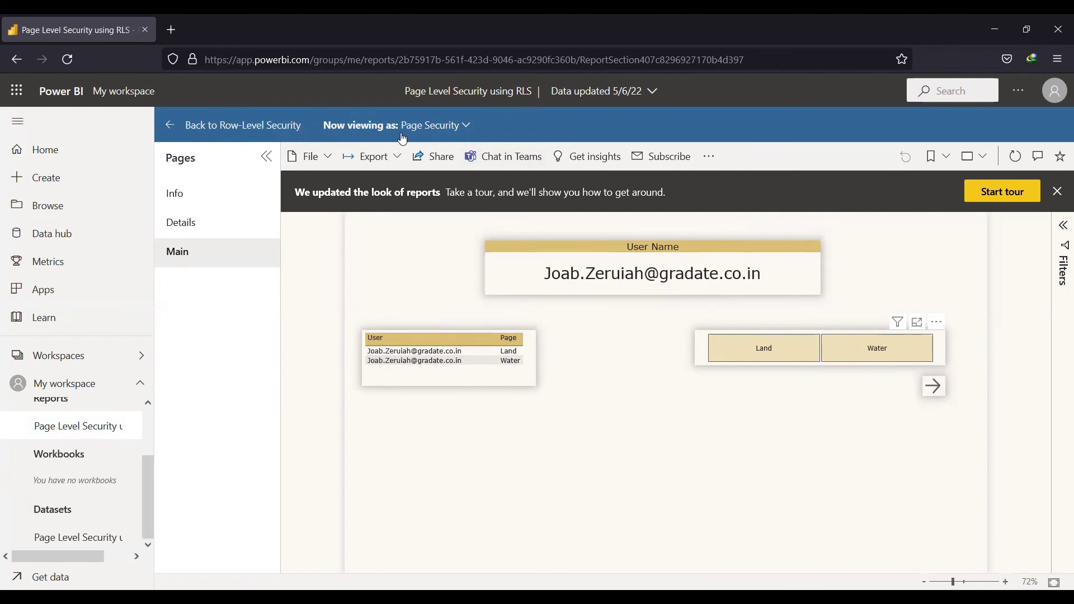
Switch Now viewing as to the second member by entering their name and applying
click(466, 130)
click(467, 131)
click(466, 131)
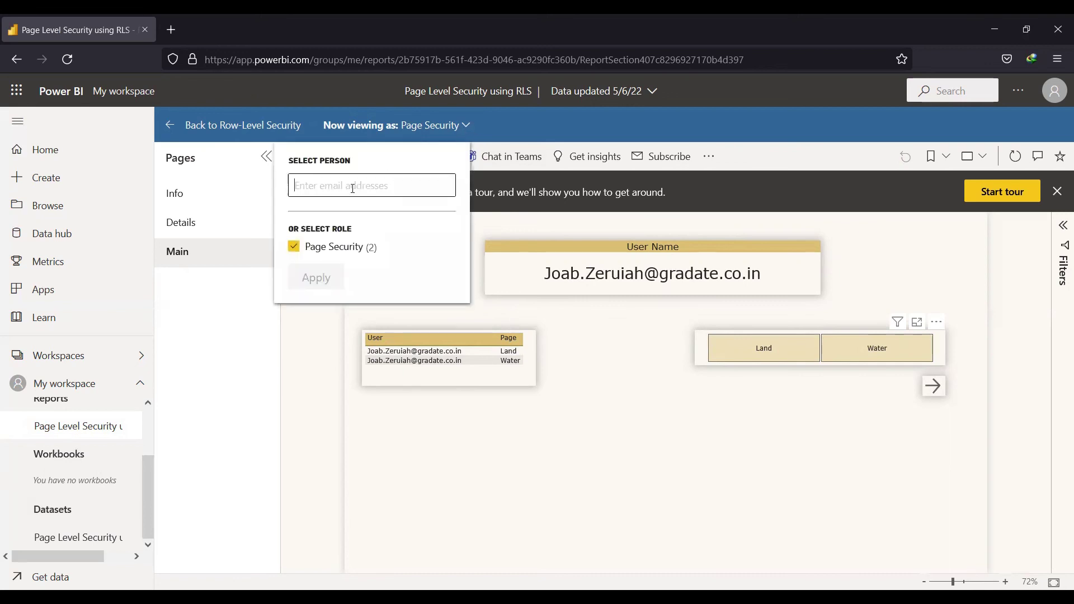
text(reedsy)
key(Return)
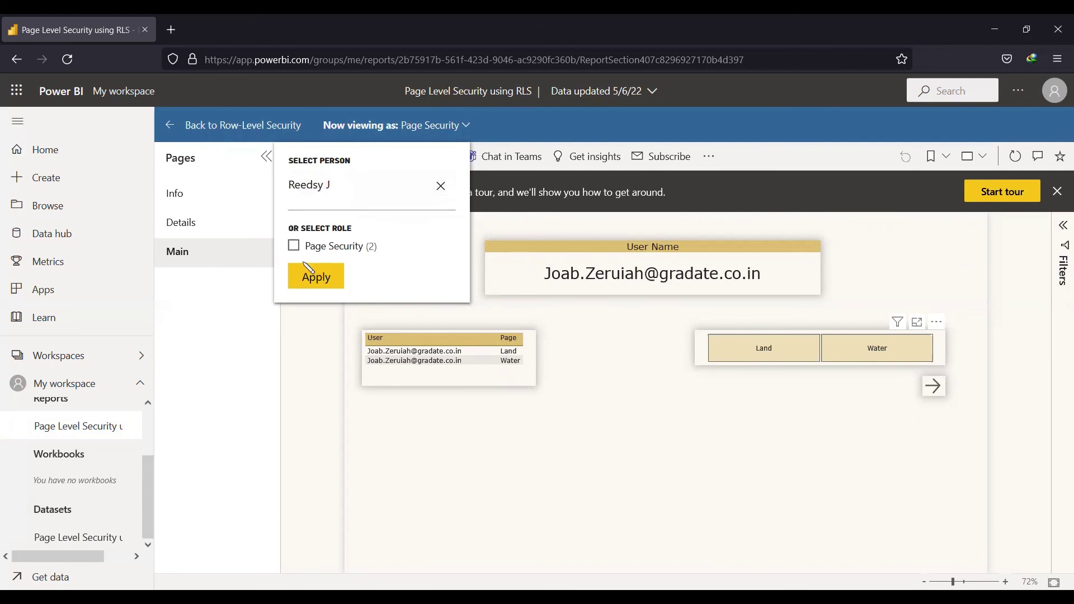
click(318, 278)
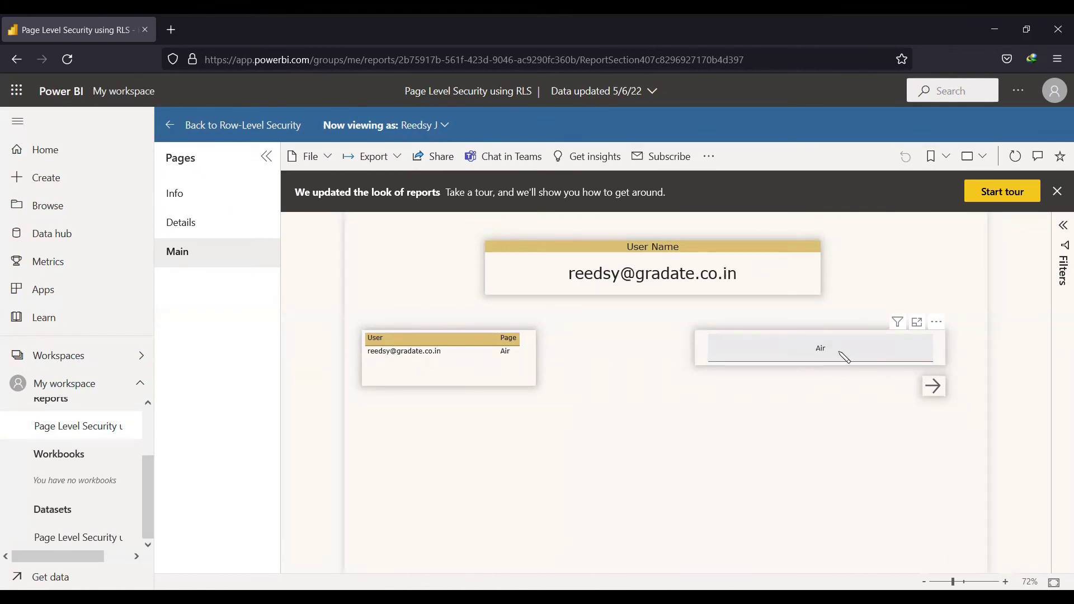
Check this user's Air page (43.85K revenue, 2448 purchases), return to Main, and open Info
click(842, 356)
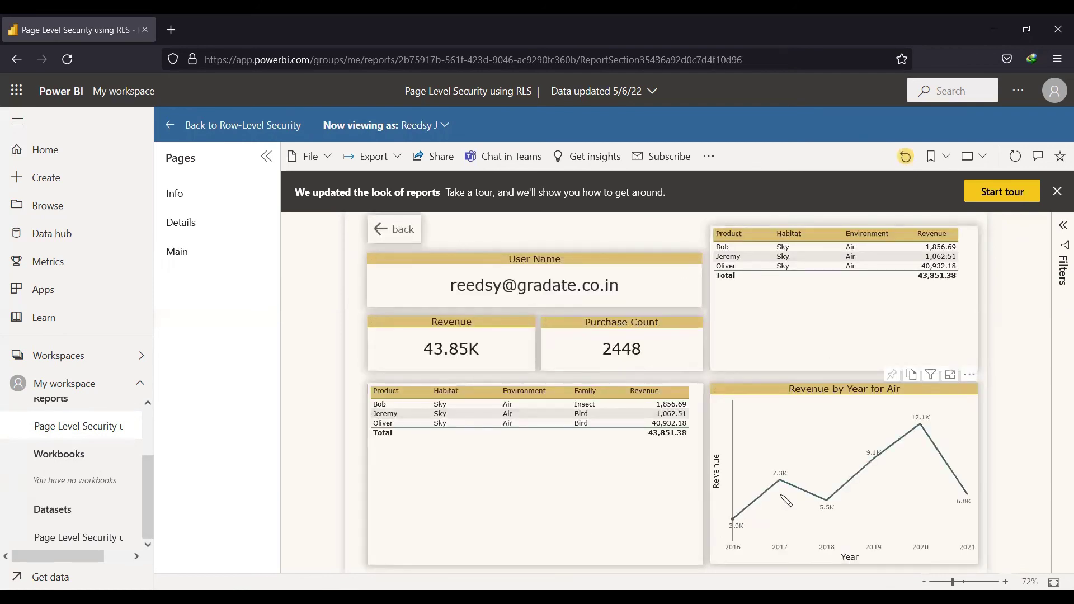
click(396, 232)
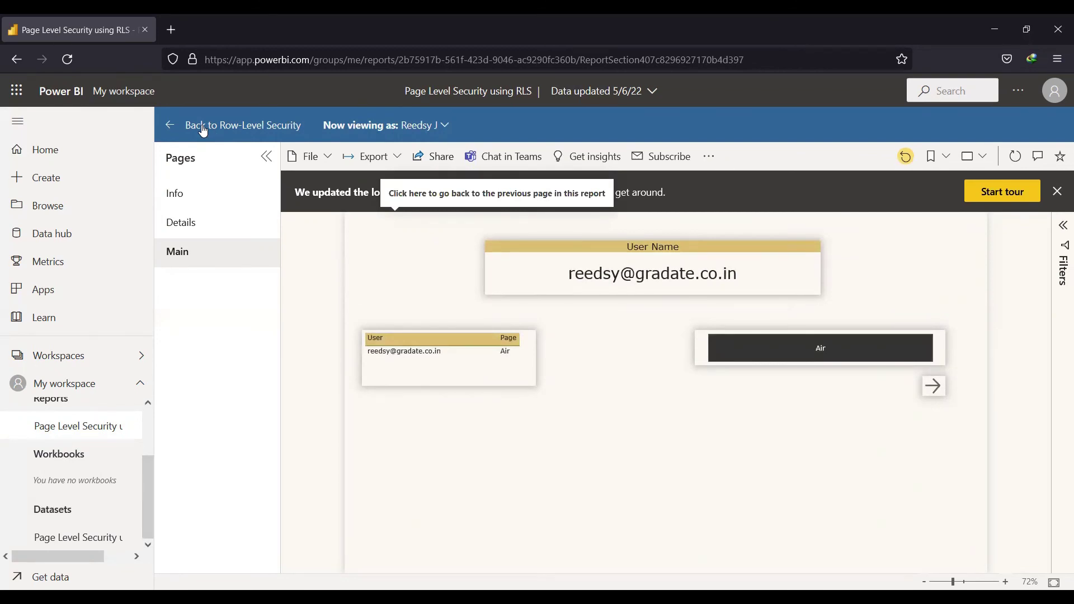
click(229, 193)
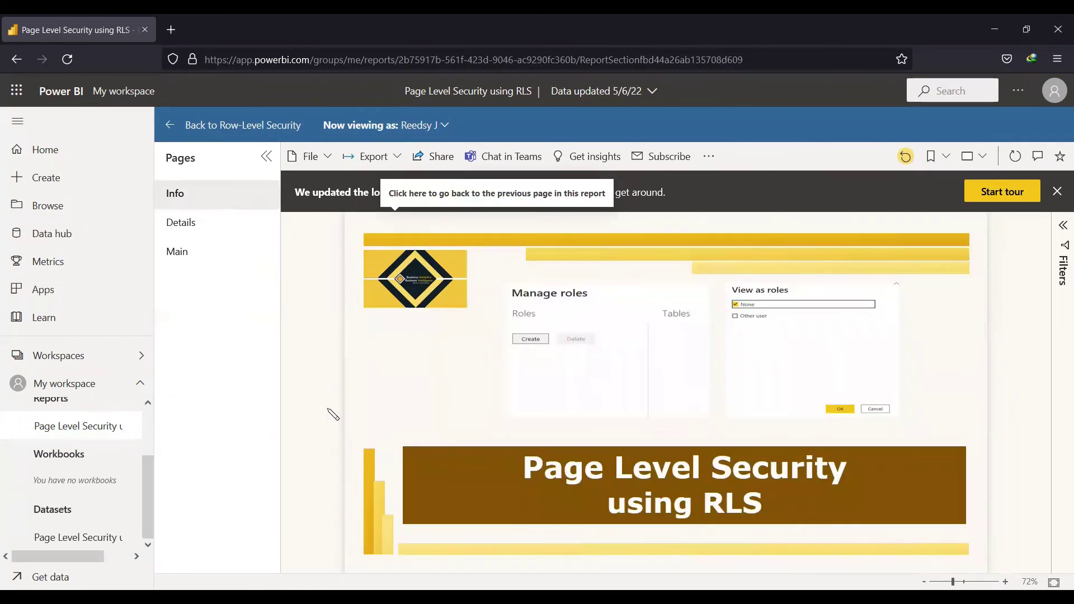